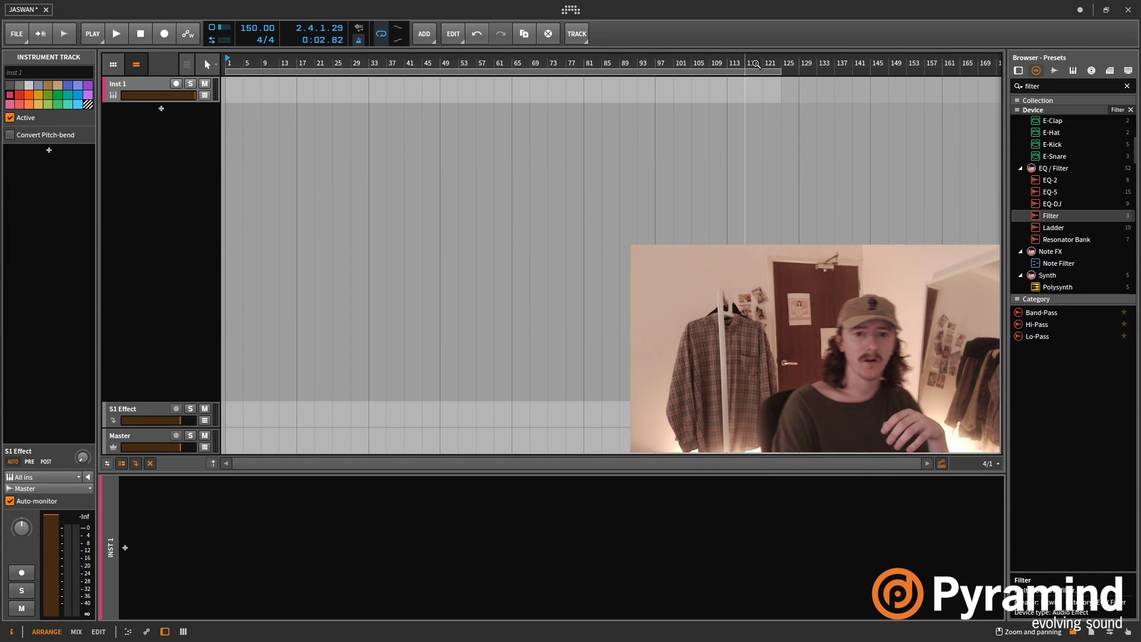
Step: Search the presets for "poly" and load the Polysynth onto the Inst 1 track
drag(1060, 86, 754, 51)
text(poly)
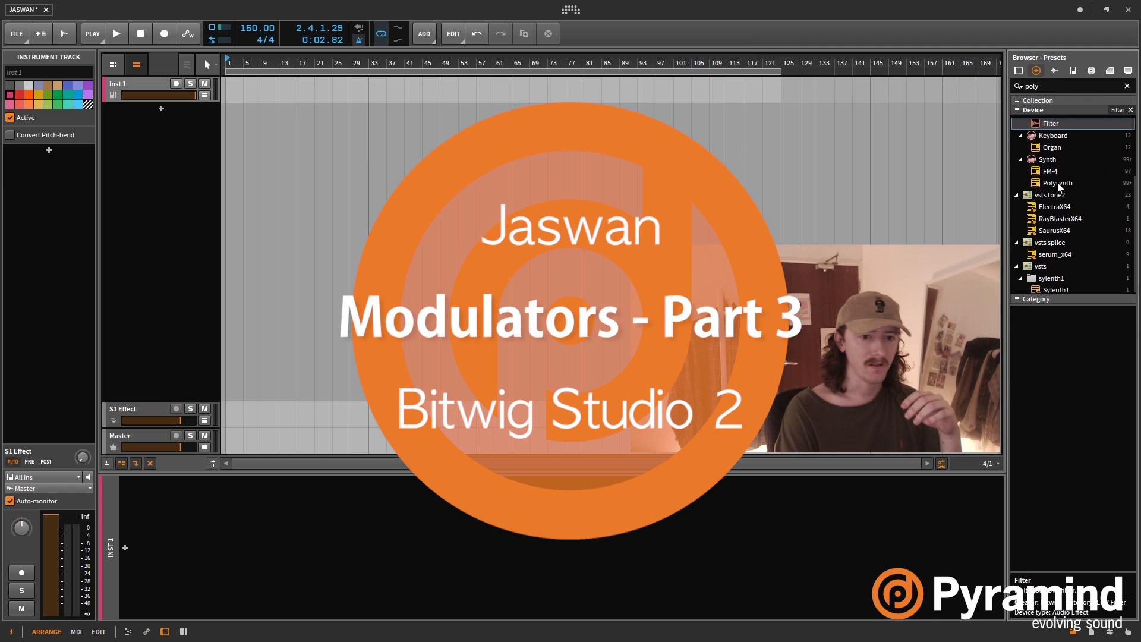
drag(1057, 183, 270, 95)
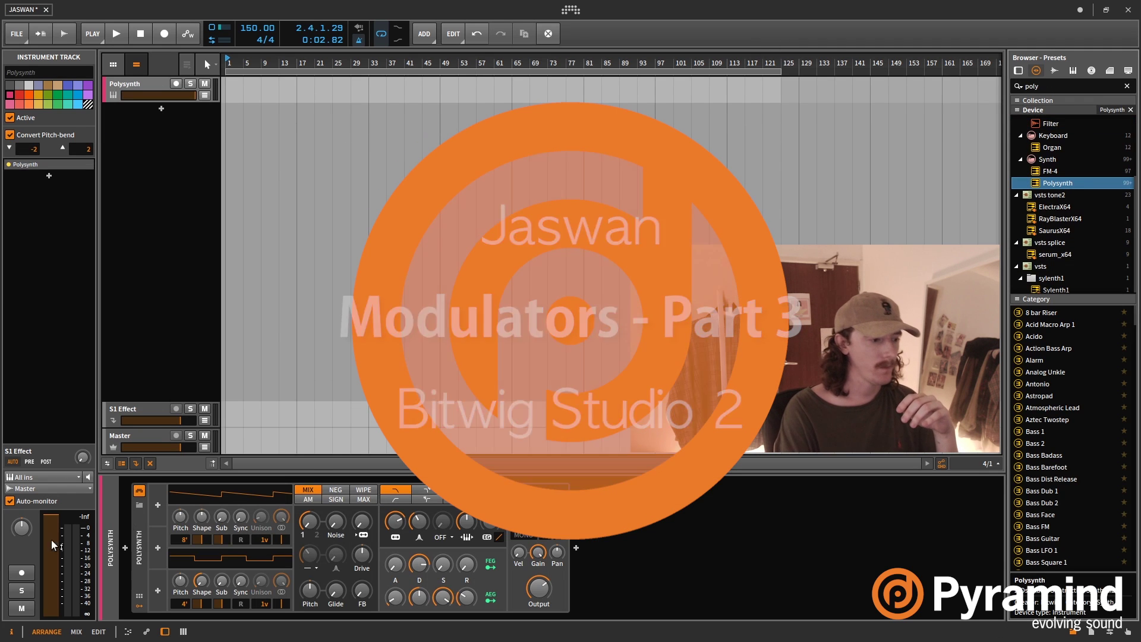
Step: Add three modulators to the Polysynth: 4-Stage, ADSR and AHDSR
click(157, 504)
double_click(747, 115)
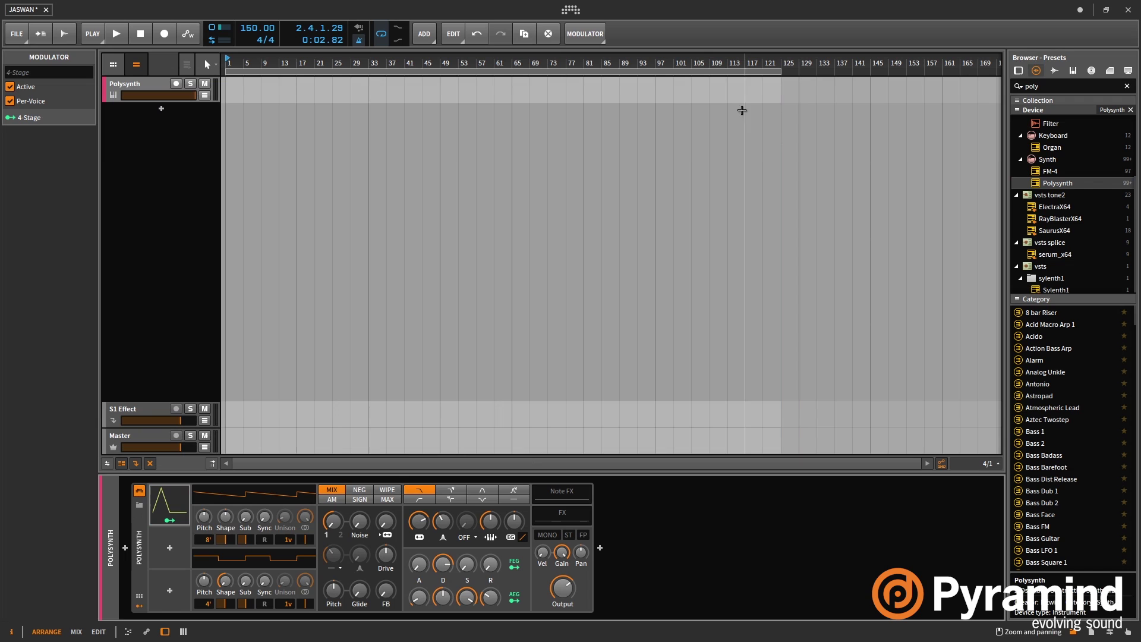
click(169, 547)
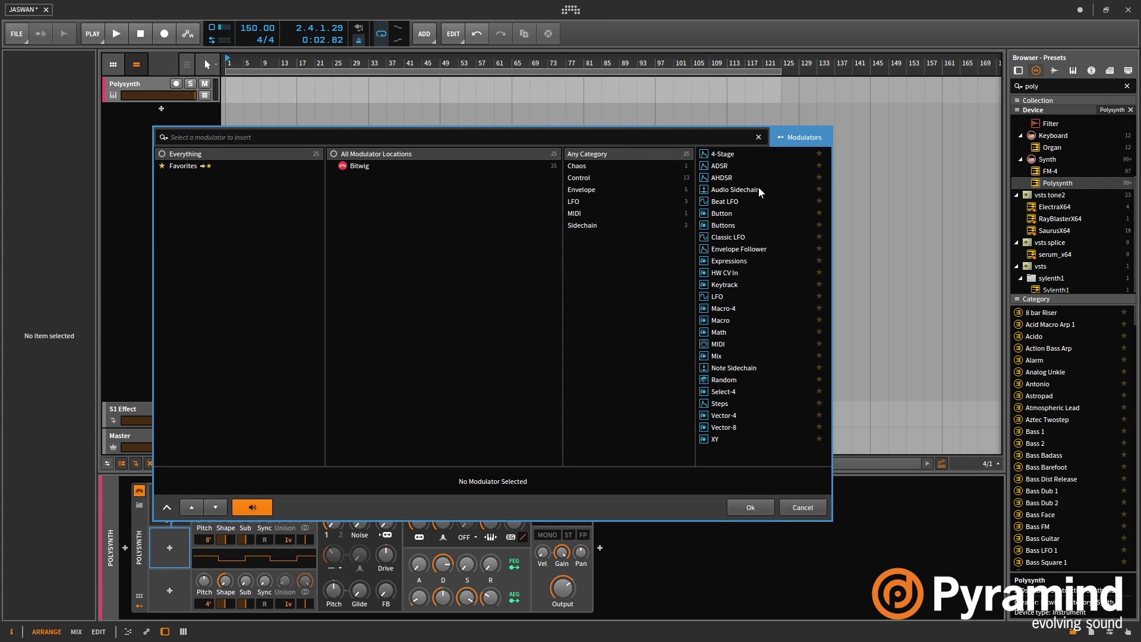
double_click(731, 166)
click(174, 590)
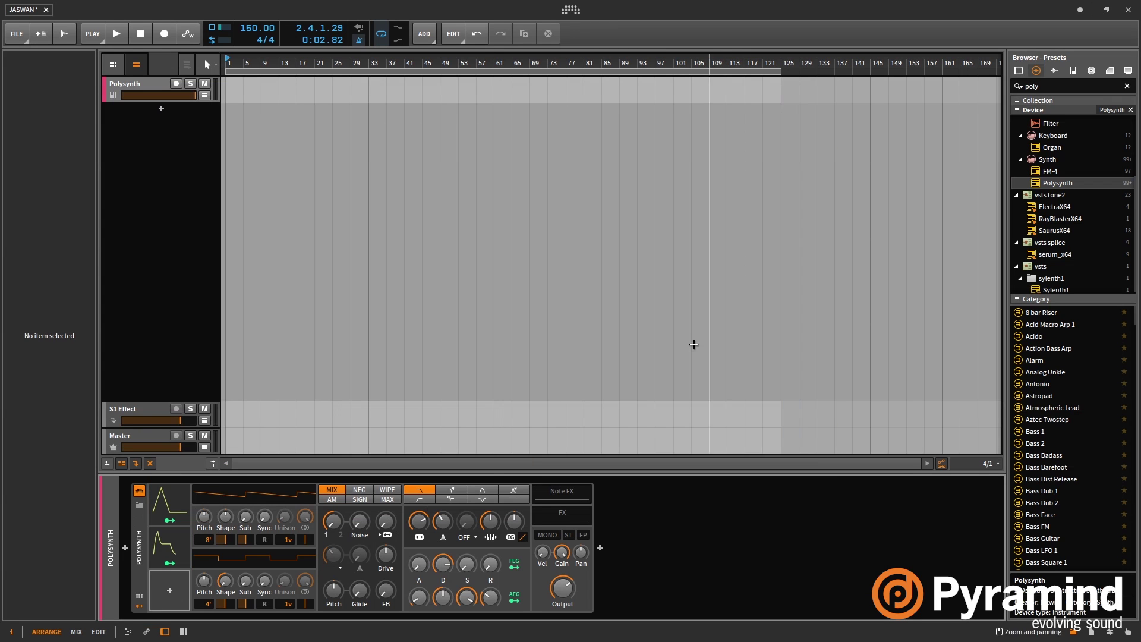
click(171, 591)
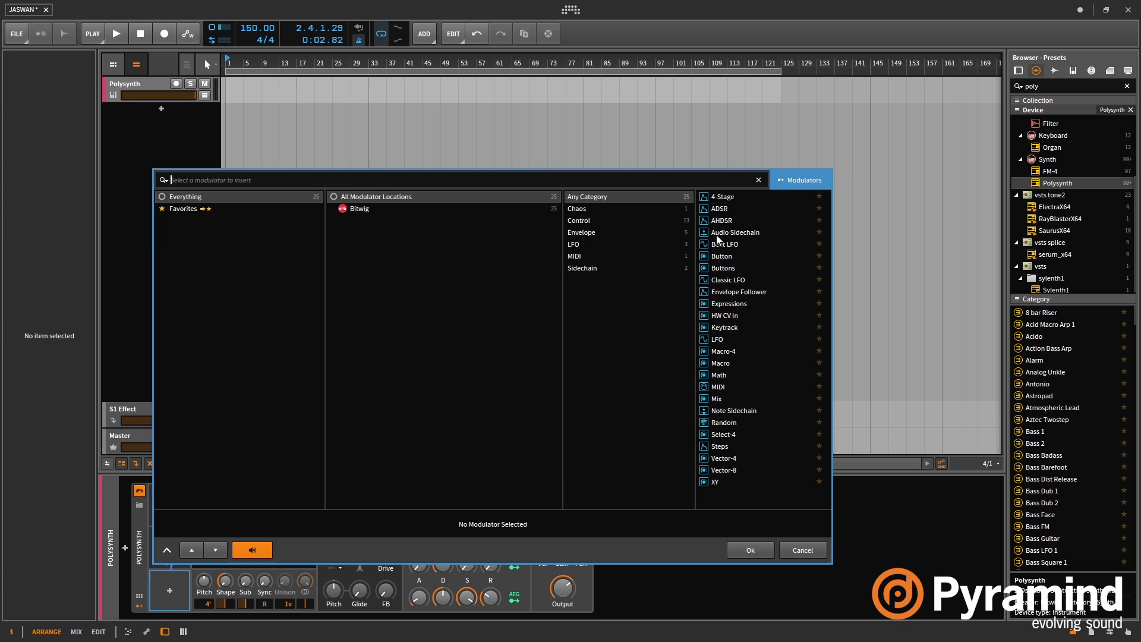
double_click(721, 209)
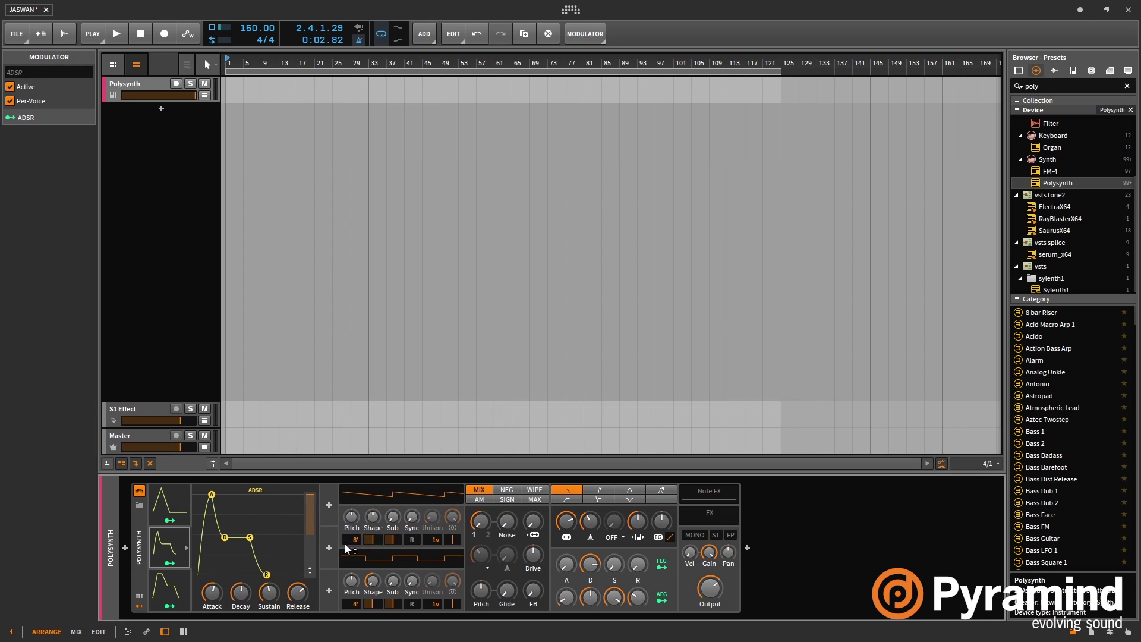
Step: Set both Polysynth oscillators to 16', giving oscillator 1 a pulse shape and balancing the oscillator mix at its centre
drag(346, 547, 350, 579)
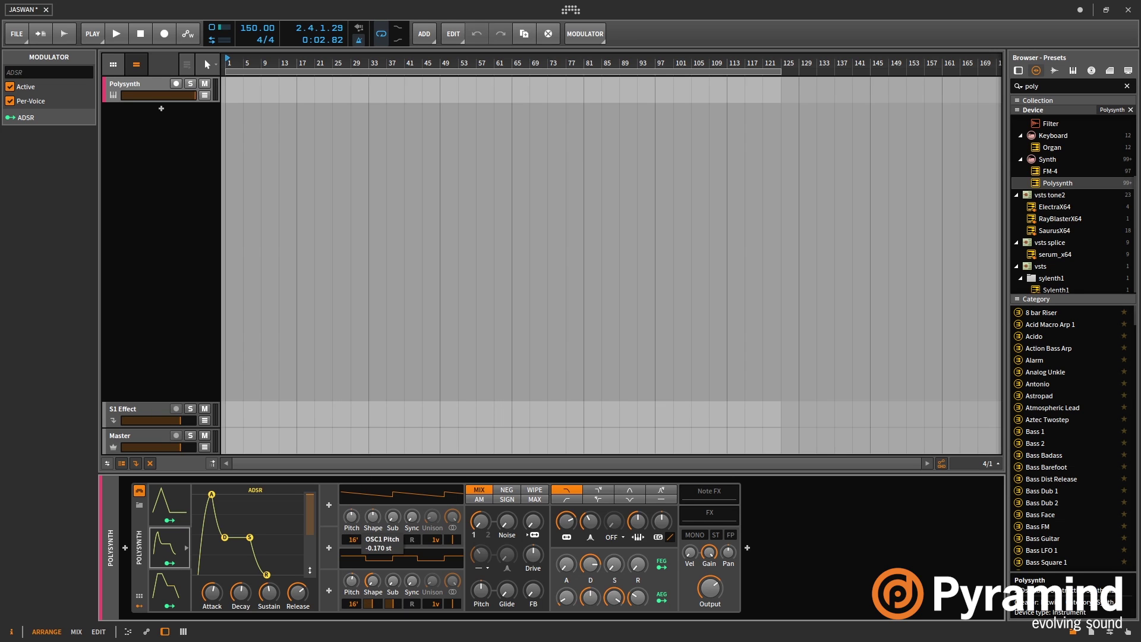
drag(373, 512, 373, 536)
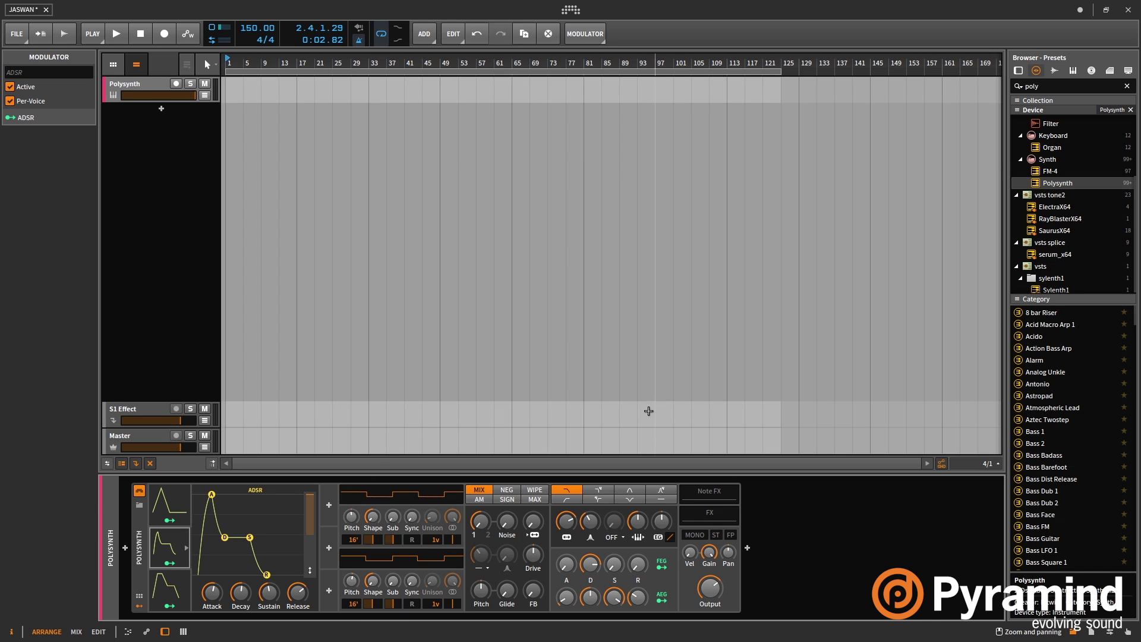
drag(492, 531, 492, 523)
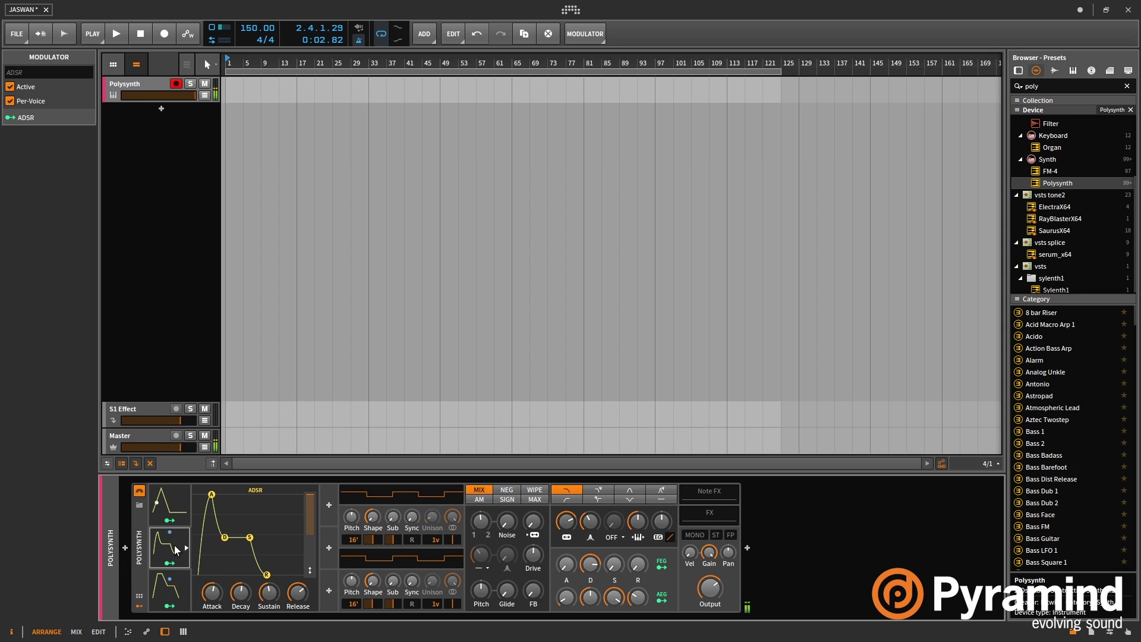
Step: Extend the 4-Stage envelope to four stages and raise point 3 to 54.7%
click(167, 506)
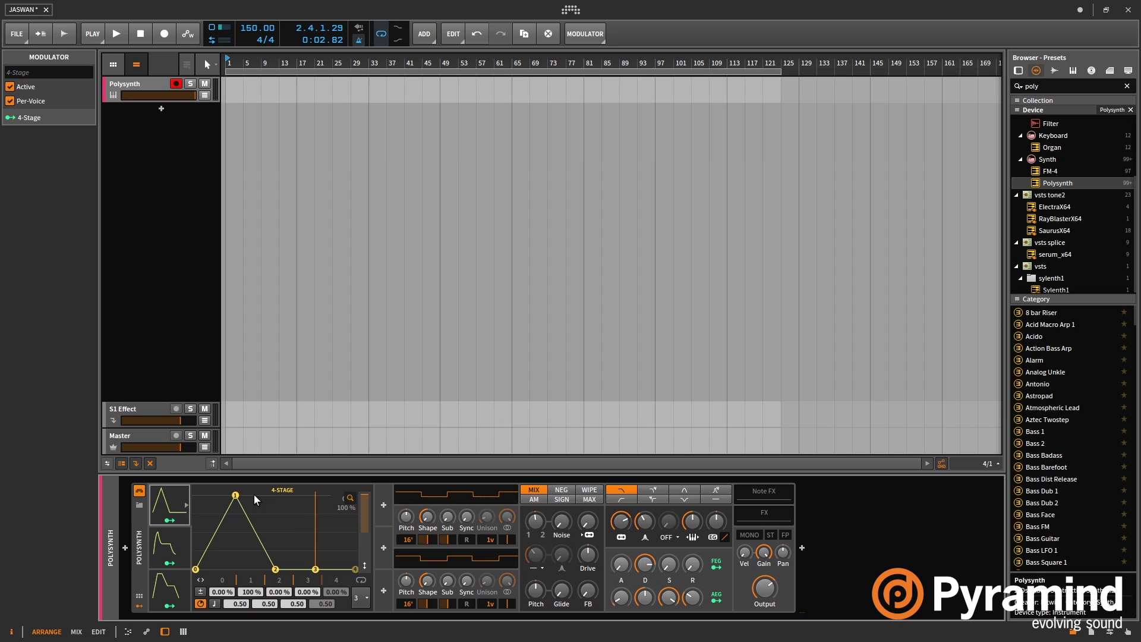
click(358, 599)
click(359, 580)
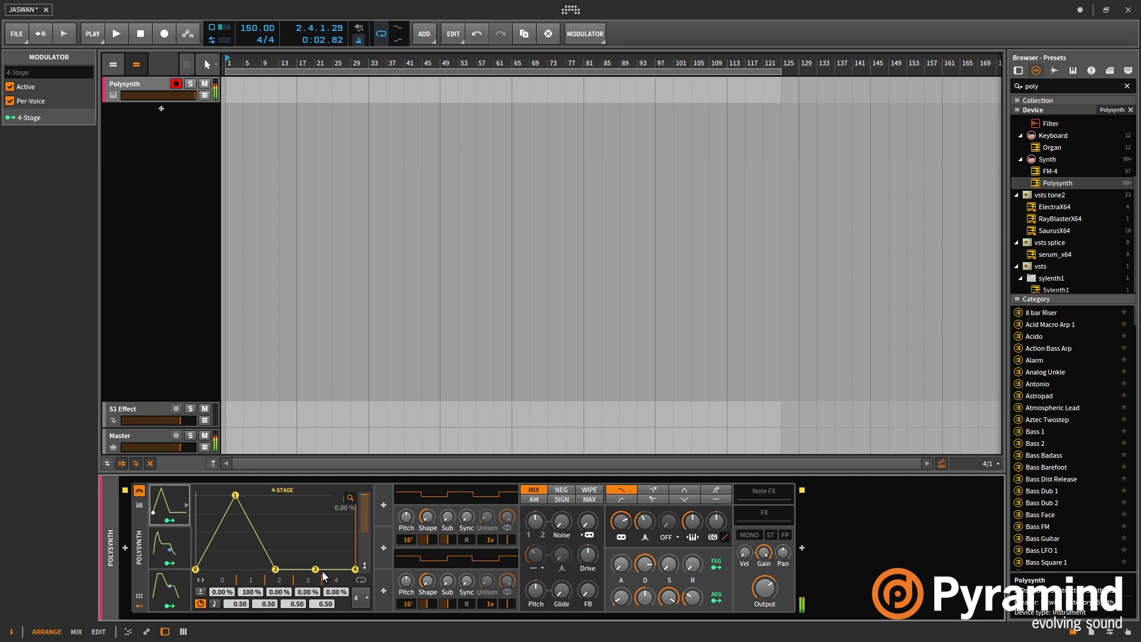
drag(316, 569, 319, 528)
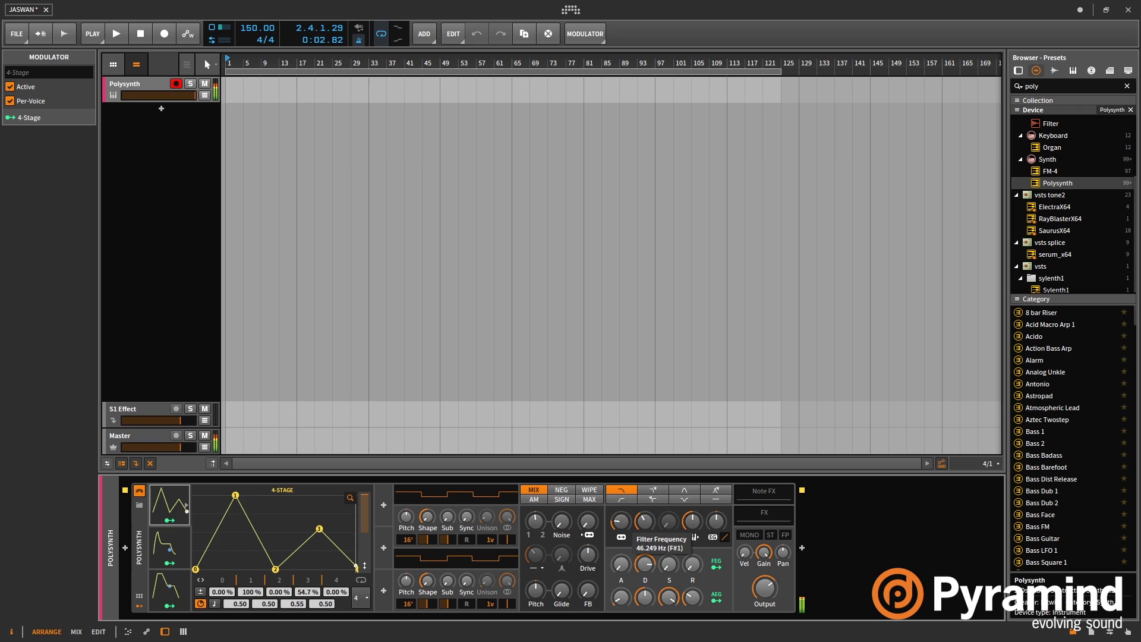
Step: Lower the filter frequency to its minimum and assign the 4-Stage envelope to modulate it by 131.1
drag(621, 521, 621, 540)
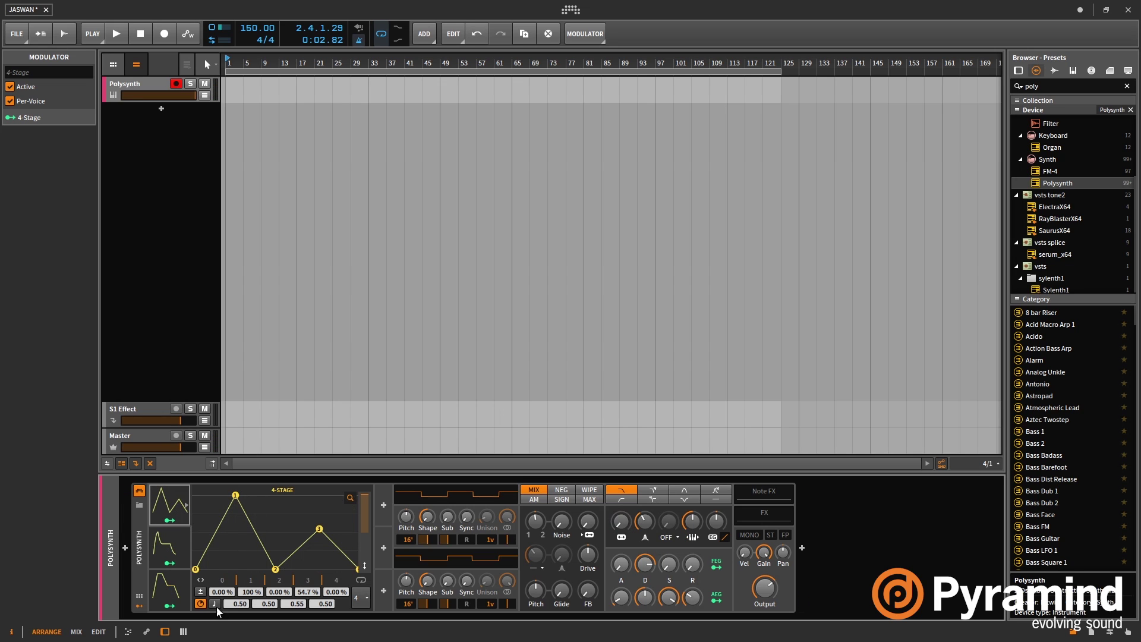
click(168, 521)
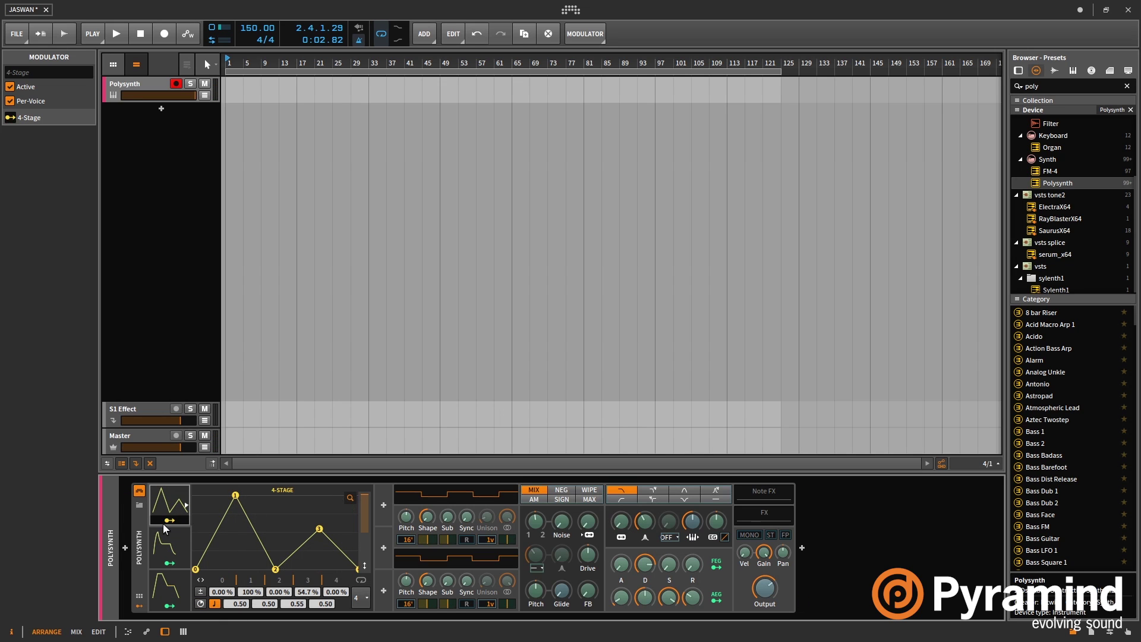
click(624, 531)
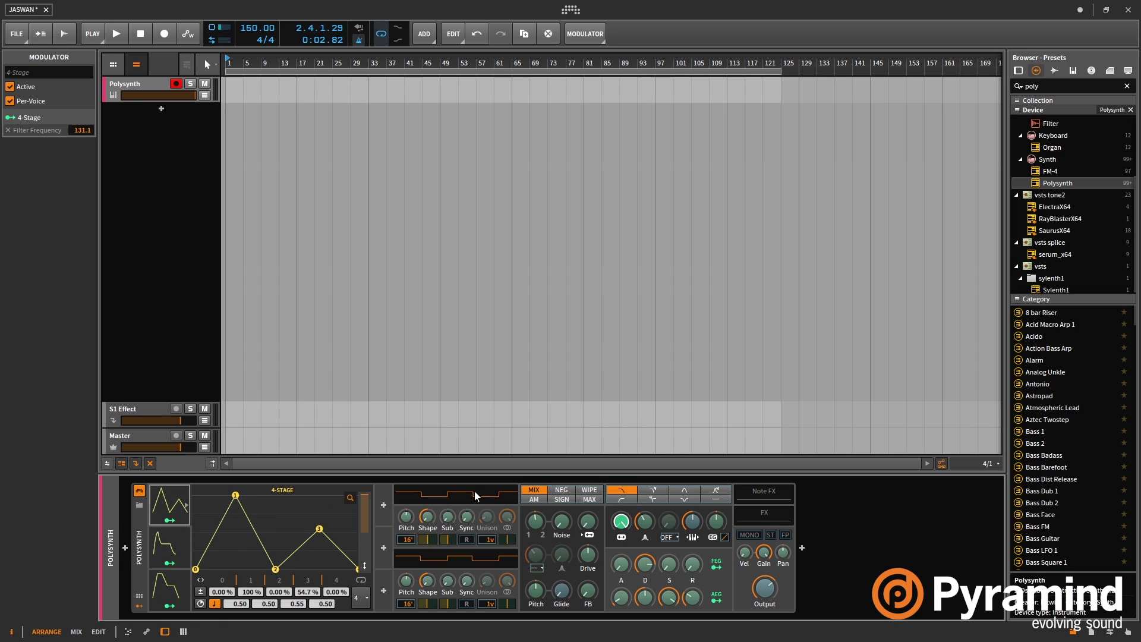
click(169, 521)
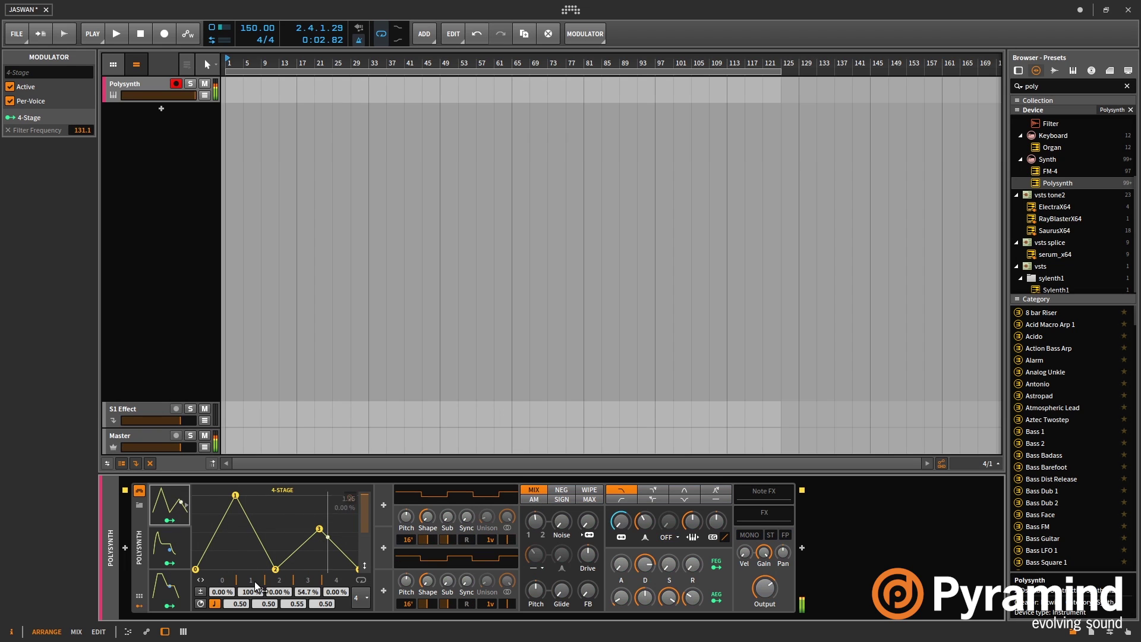
Step: Make the 4-Stage envelope bipolar, with point 2 at -100% and point 3 at 100%
click(200, 591)
click(275, 544)
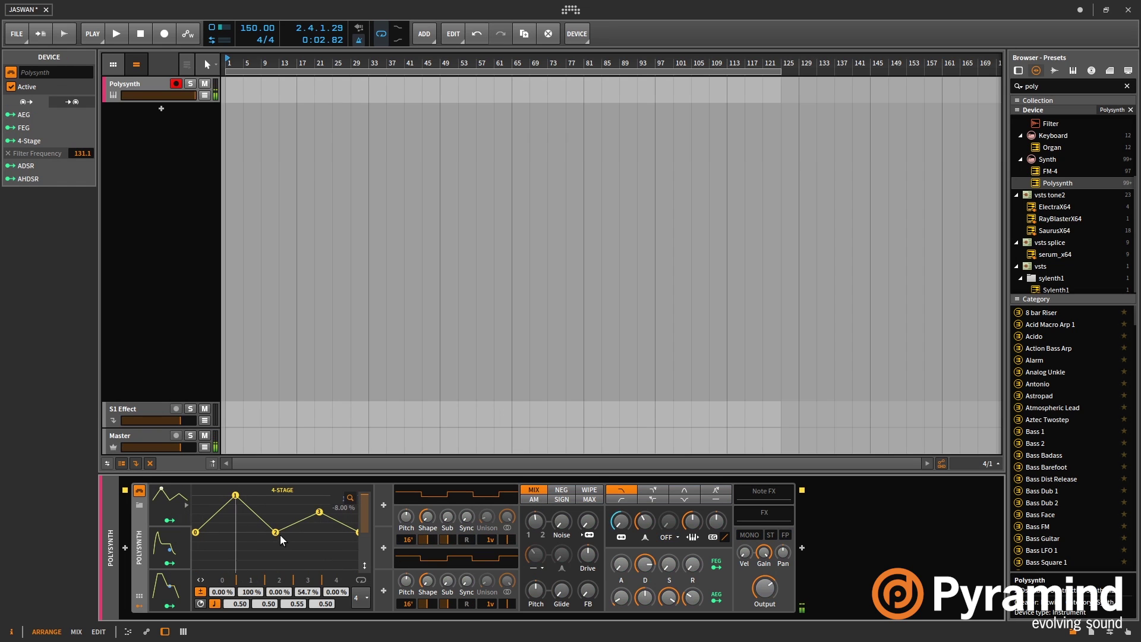
drag(280, 535, 276, 569)
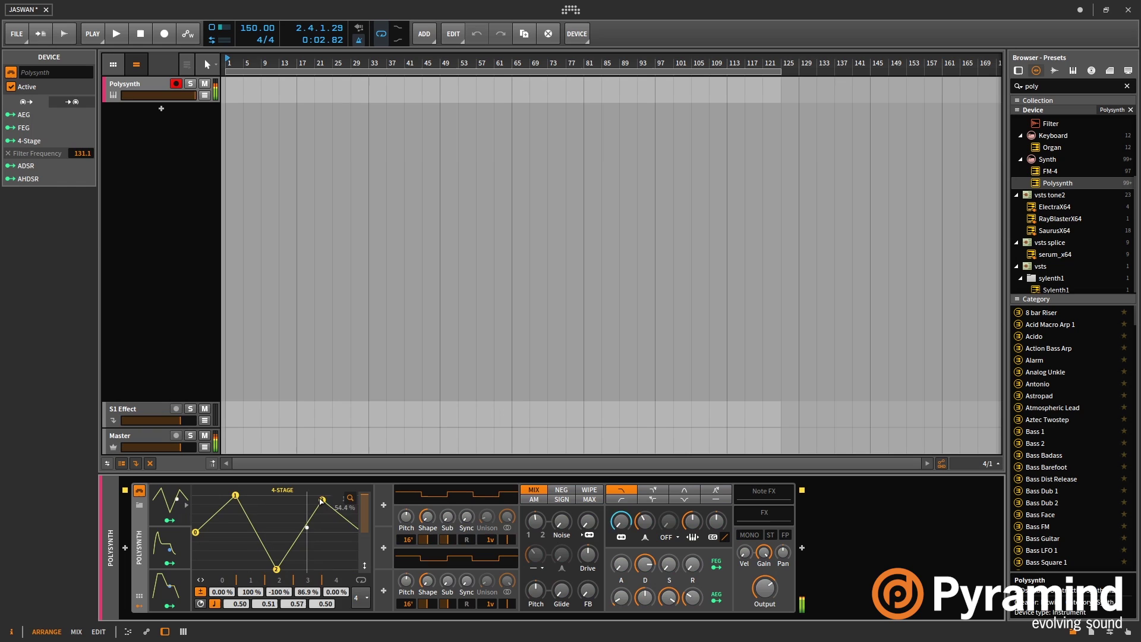
Step: Assign the AHDSR envelope to modulate the OSC 1/2 Mix by 1.000
click(170, 585)
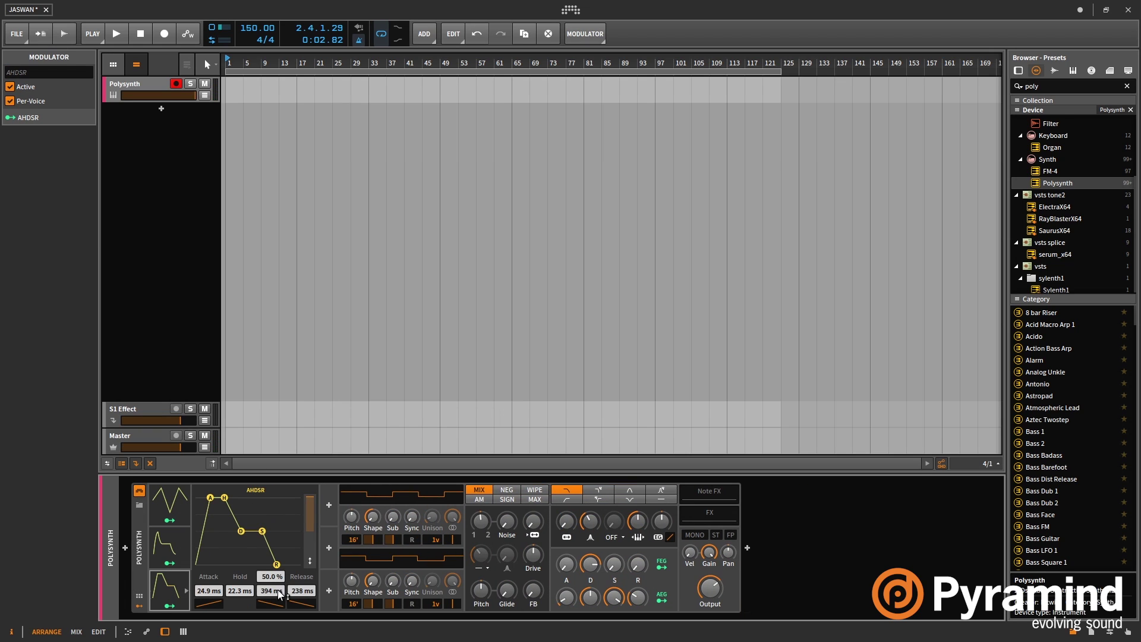
click(168, 605)
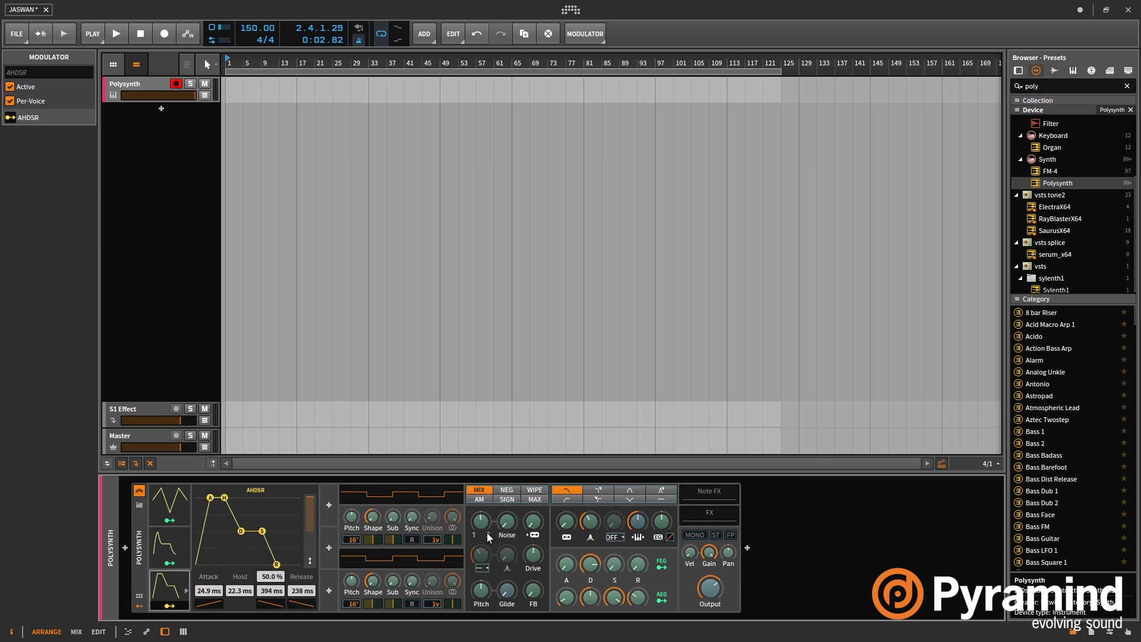
drag(489, 536, 488, 511)
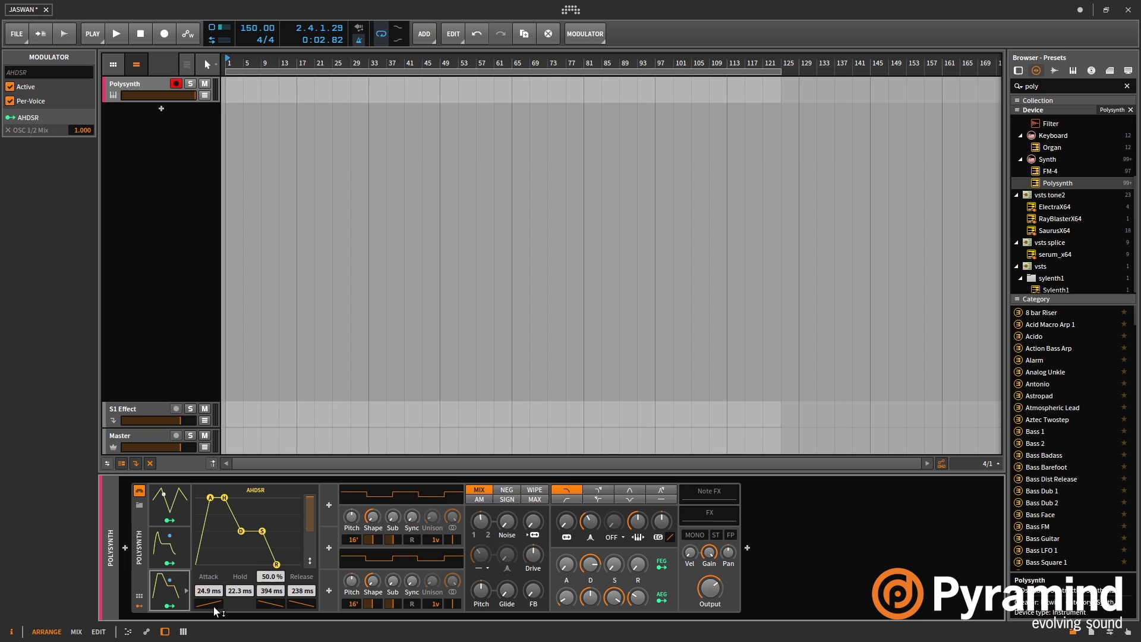
Step: Bend the AHDSR attack curve outward and assign the envelope to modulate the filter frequency by 131.1
drag(215, 610, 212, 607)
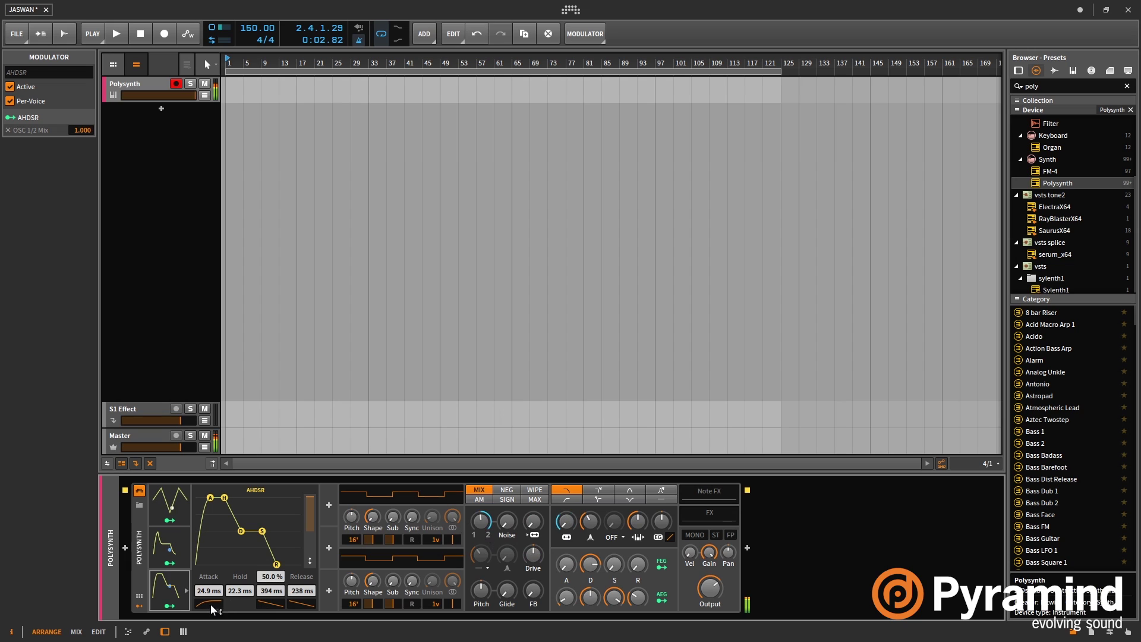
click(170, 606)
drag(568, 524, 568, 475)
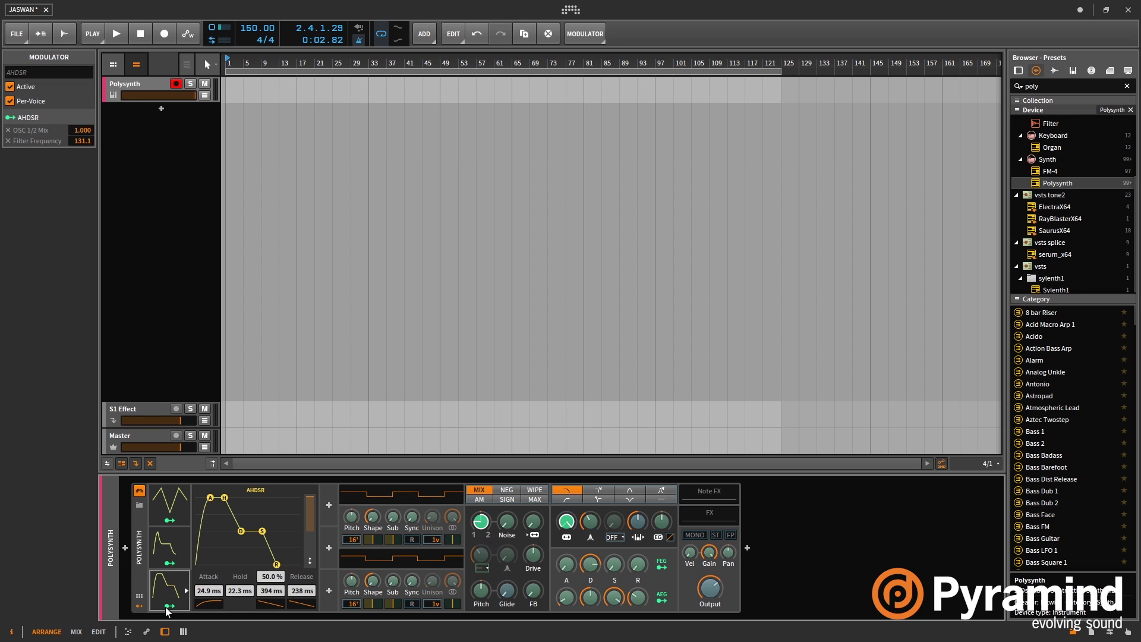
Step: Deactivate the 4-Stage modulator and give the AHDSR attack a -100% shape and a 66.0 ms time
click(172, 499)
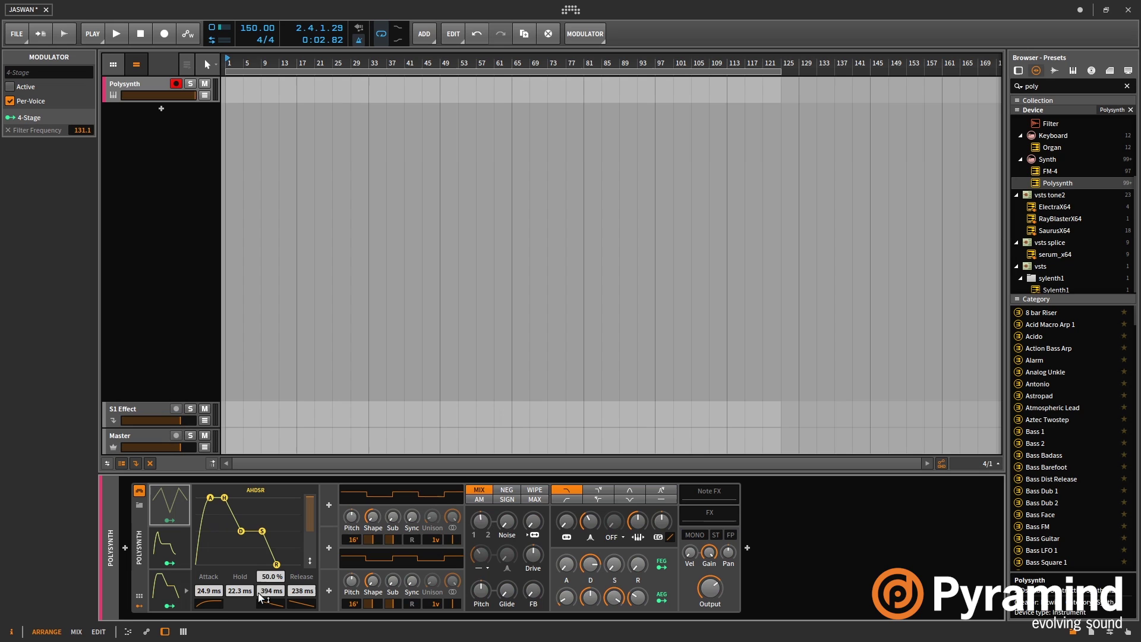
drag(215, 602, 212, 609)
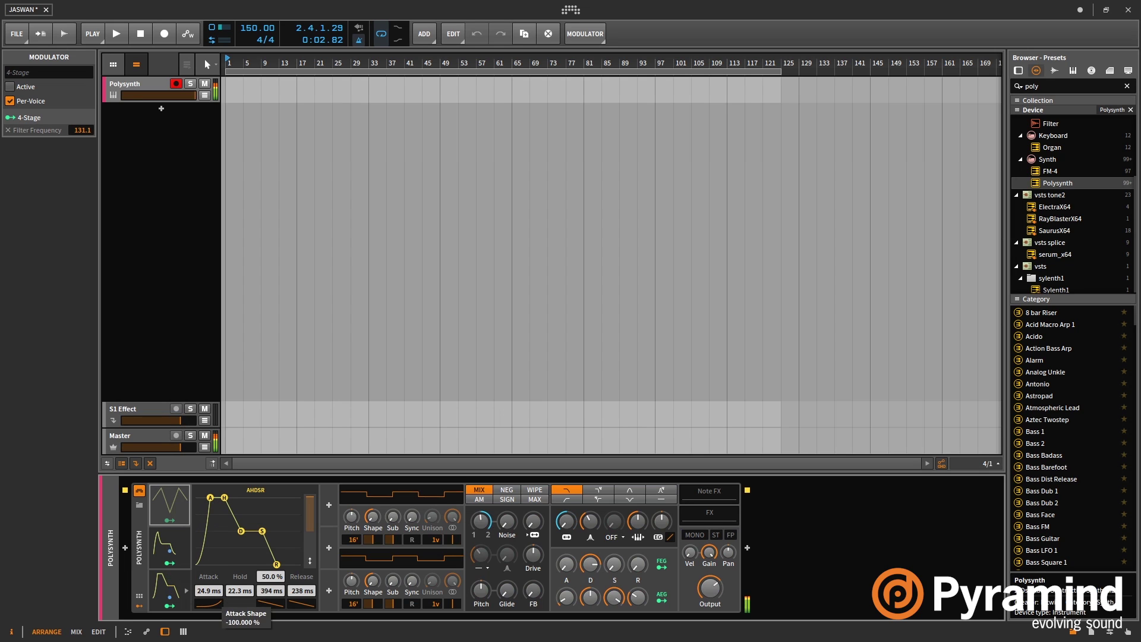
drag(213, 506, 217, 530)
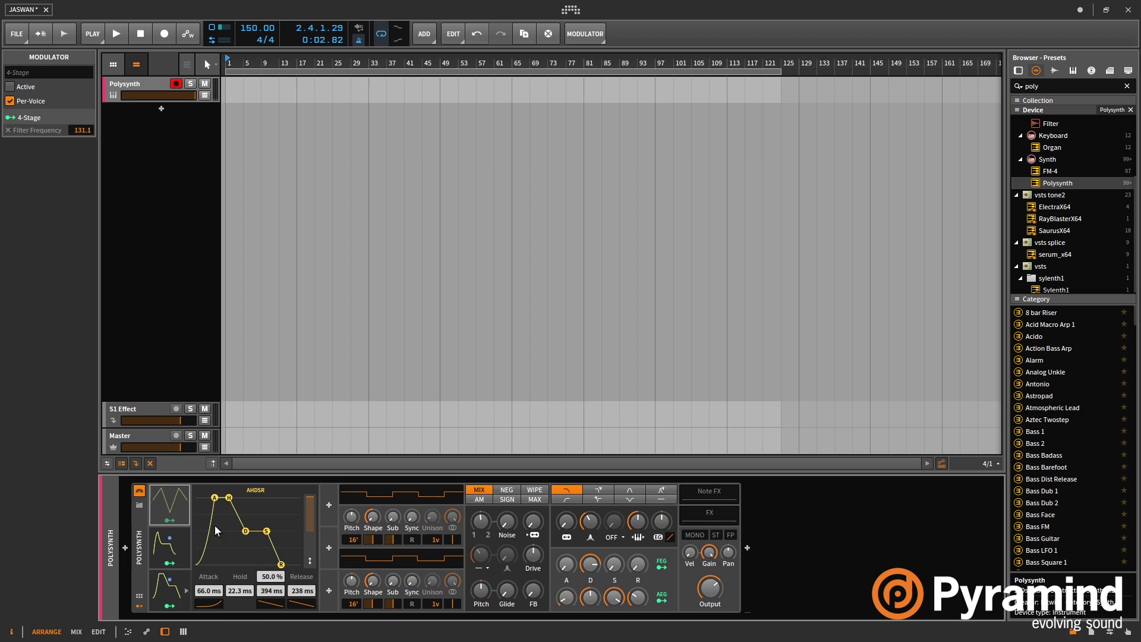
Step: Delete the Polysynth device from the instrument track
click(186, 506)
click(177, 586)
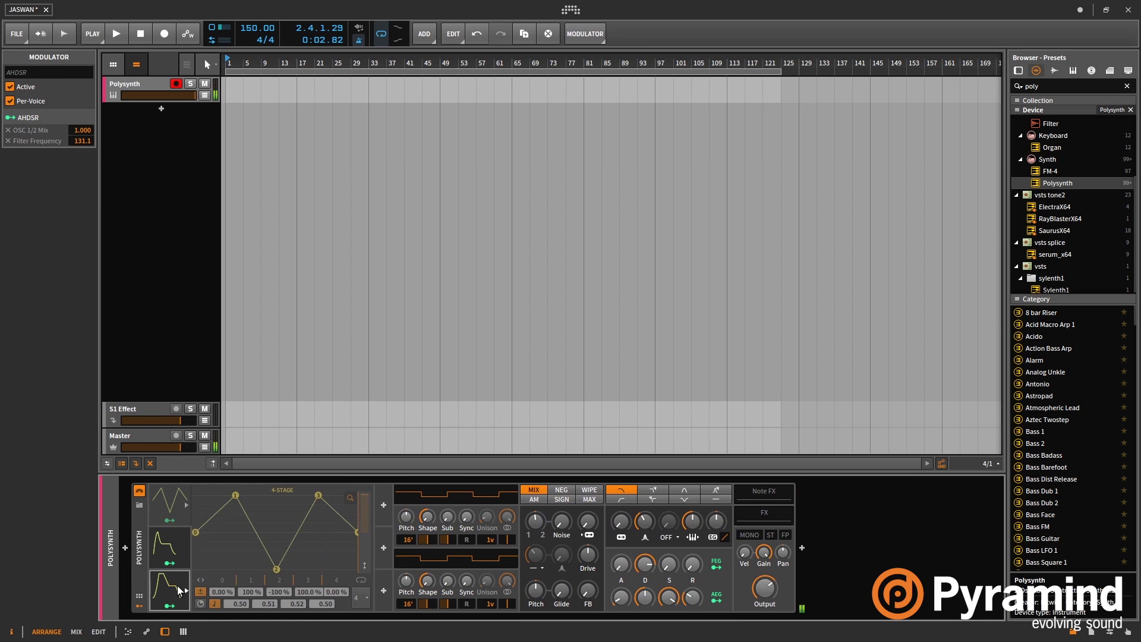
click(134, 544)
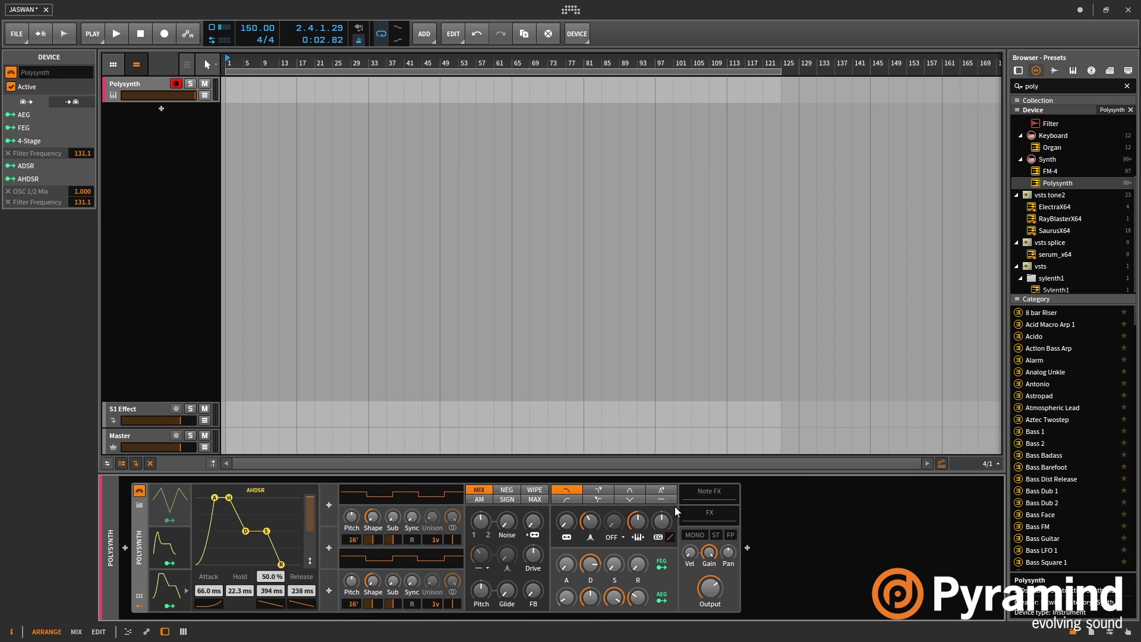
key(Delete)
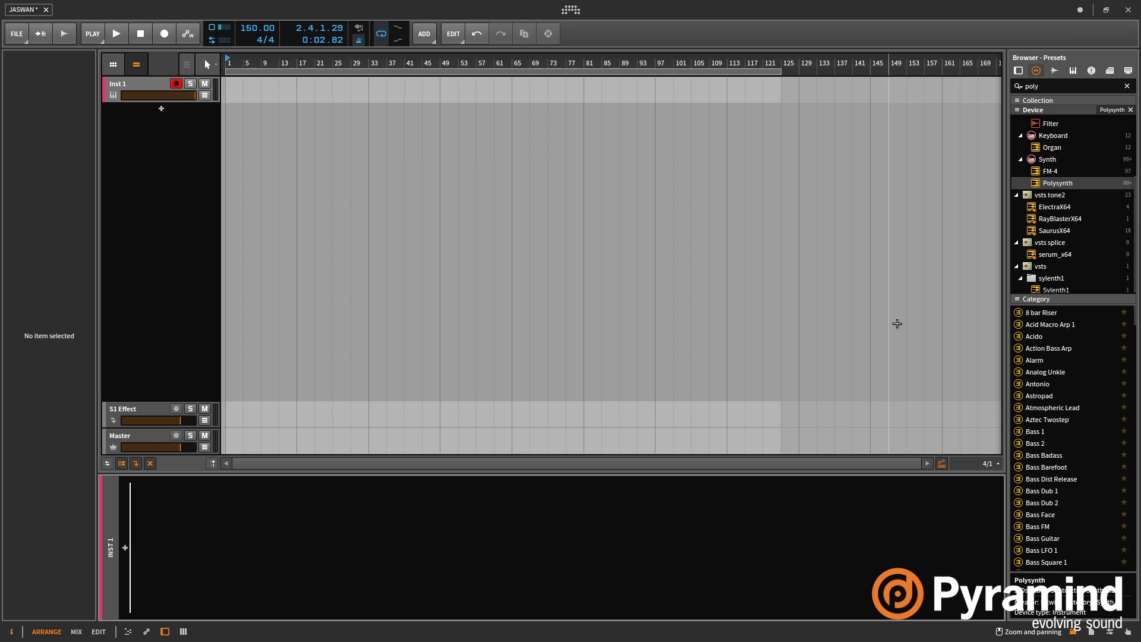
Step: Search the samples for "monster" and place MONSTER 99.wav at bar 1 on a new audio track
drag(1049, 81, 491, 30)
text(m)
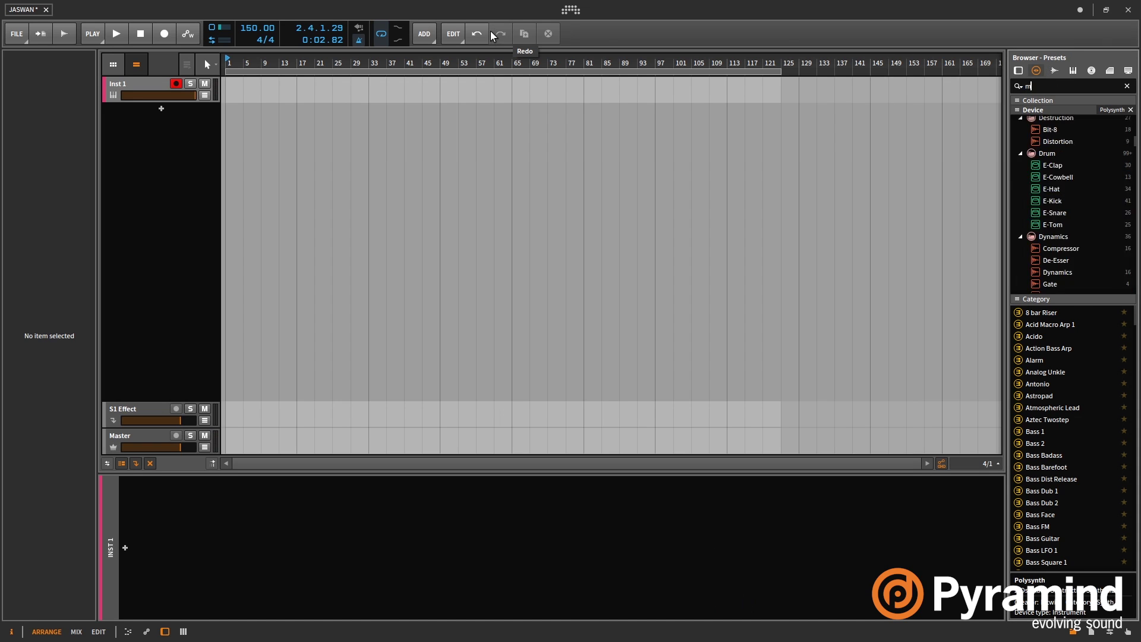
text(onster)
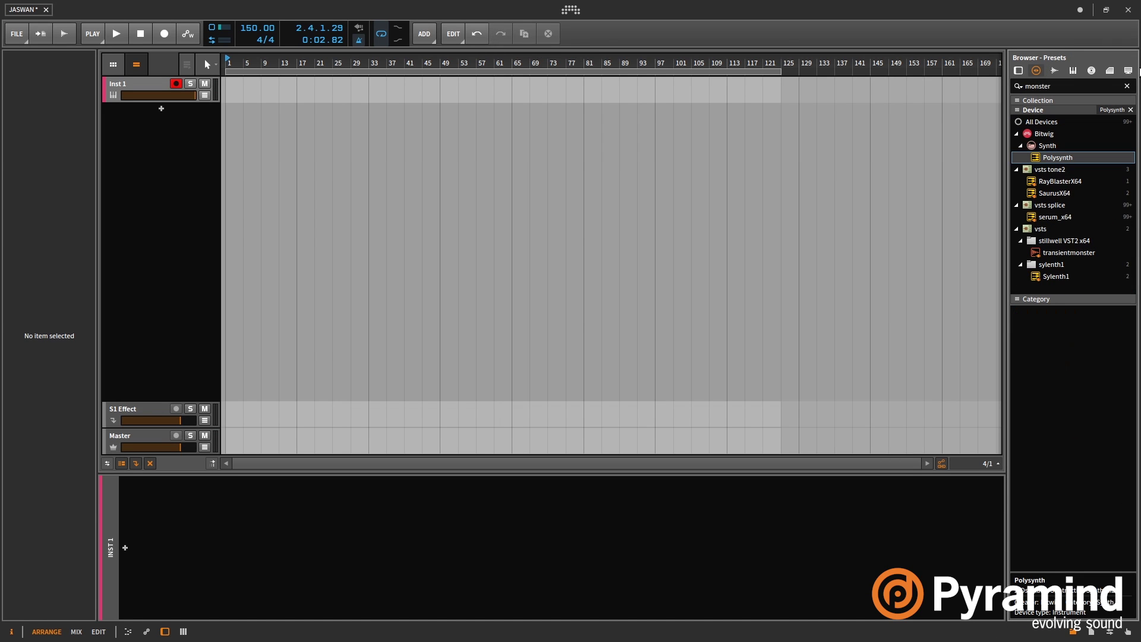
click(1054, 71)
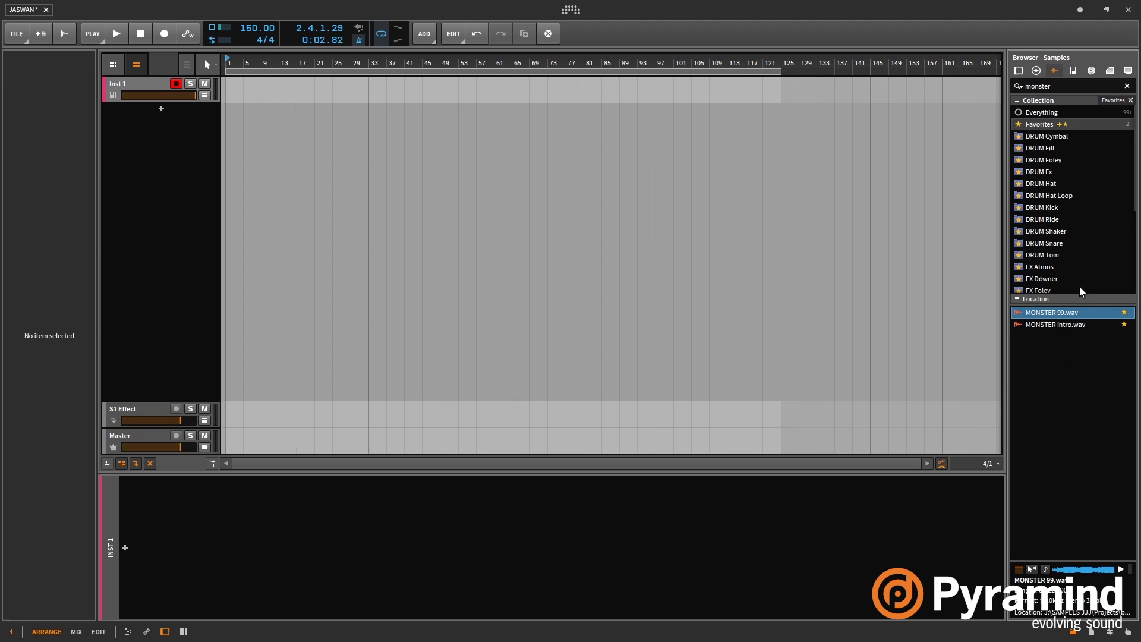
drag(1059, 312, 233, 142)
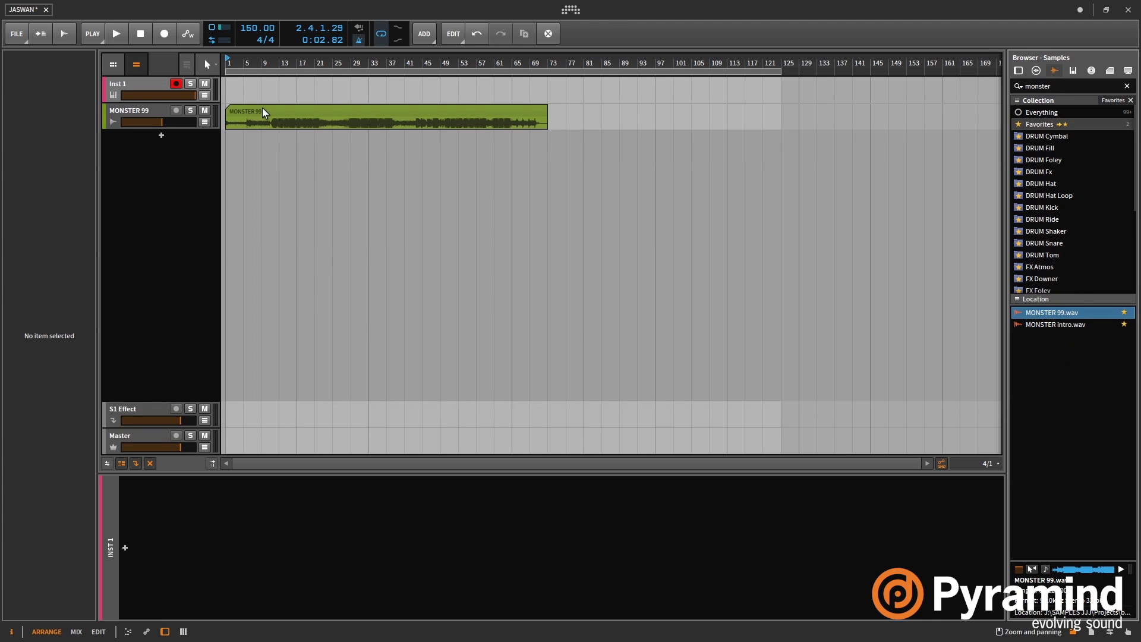
Step: Set the MONSTER 99 audio event's tempo to 150, with clip looping off and the clip extended to 144 bars
click(62, 523)
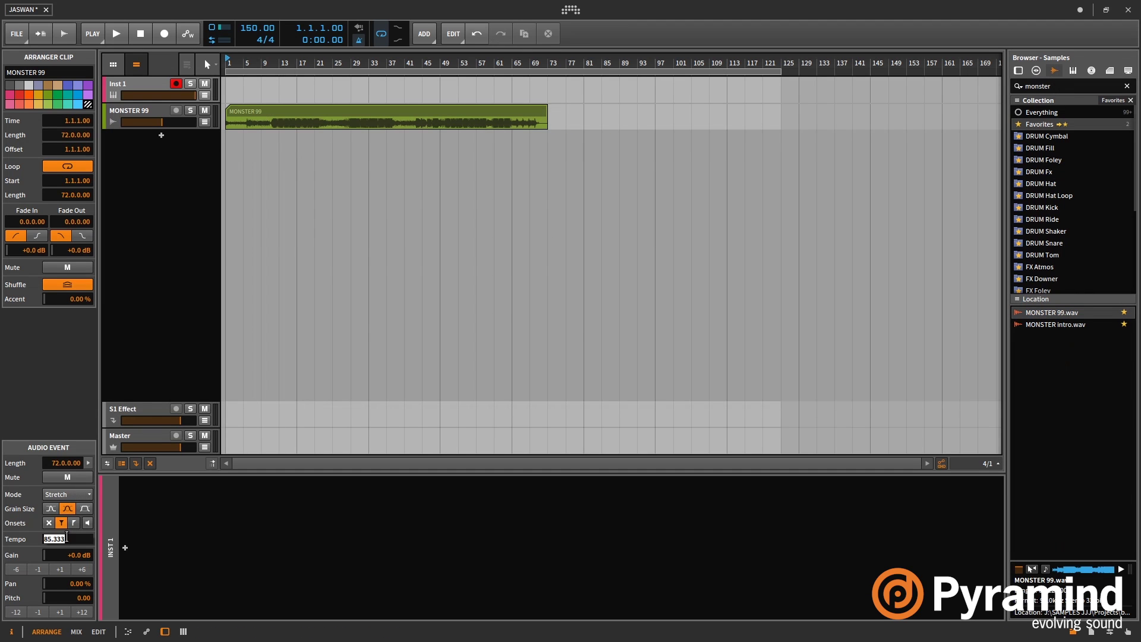
right_click(510, 107)
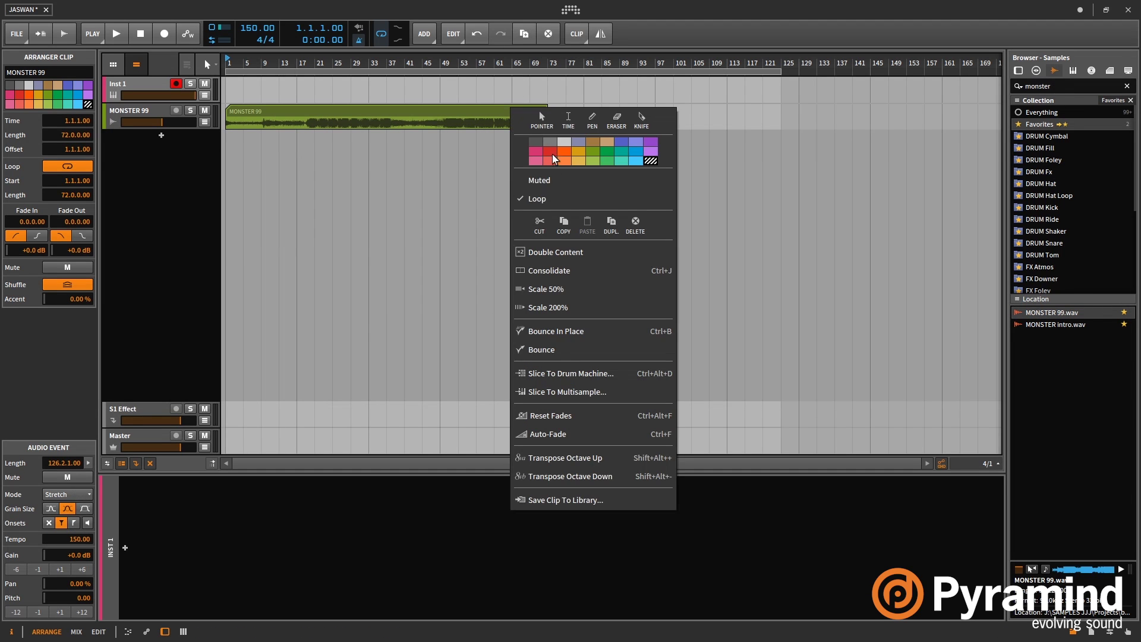
click(549, 197)
drag(548, 107, 870, 108)
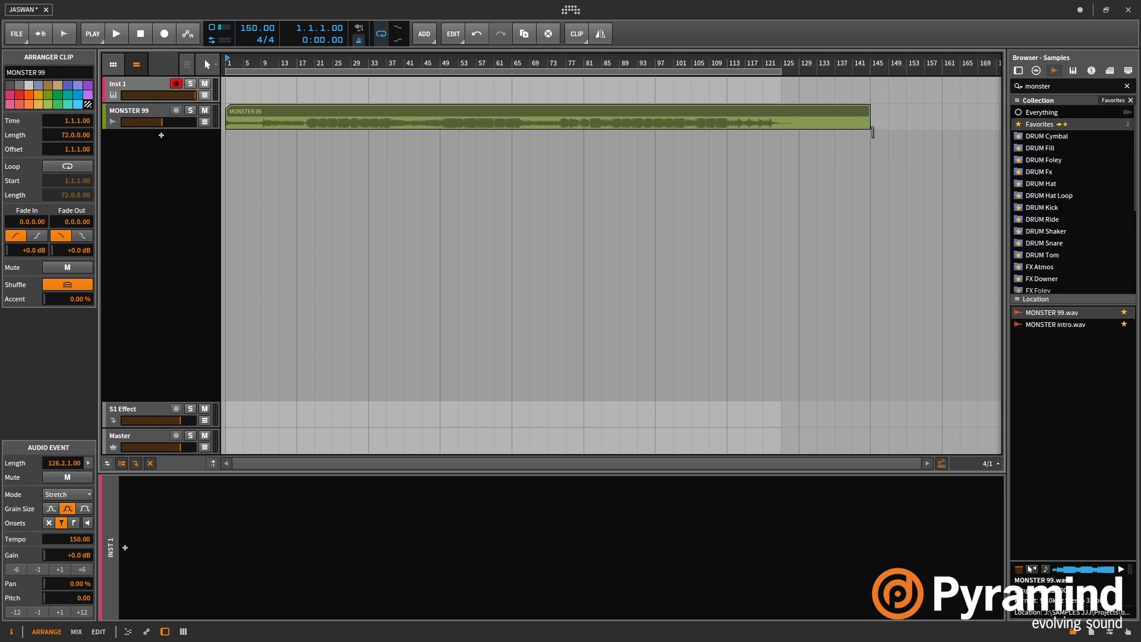
Step: Start playback, search the device presets for "filter" and add the Filter device to the instrument track
key(space)
click(1036, 70)
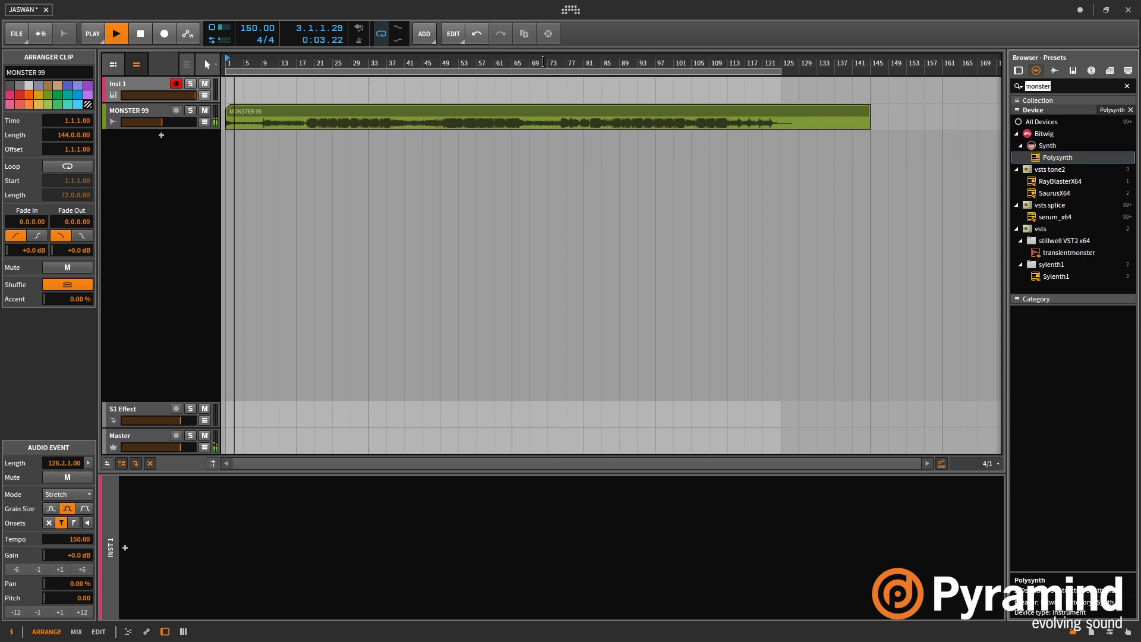
text(filter)
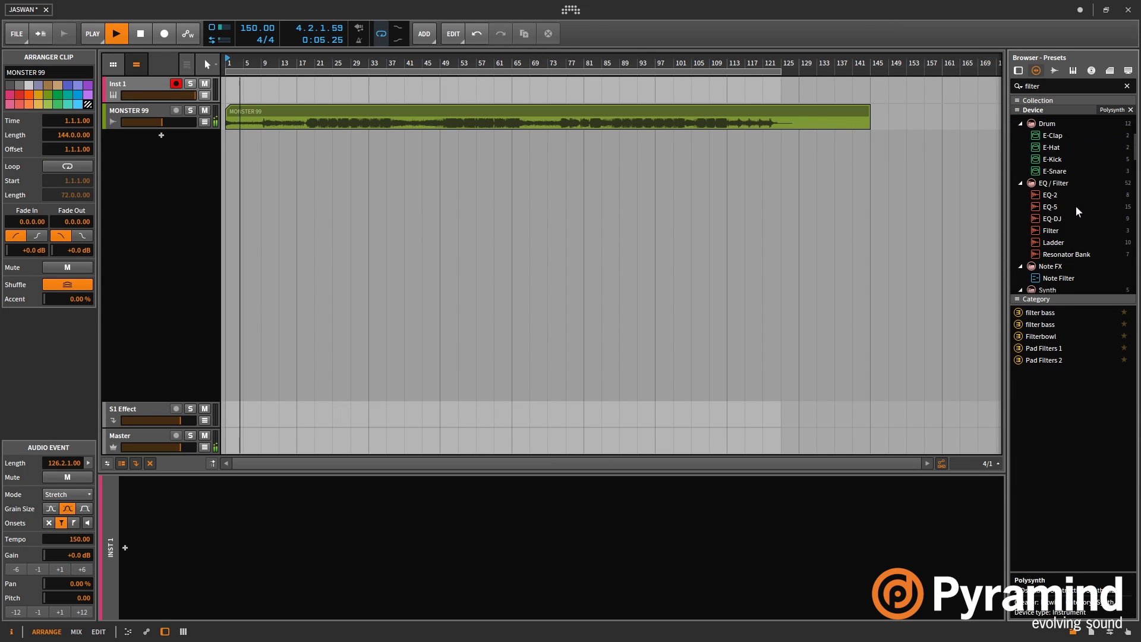
drag(1050, 231, 395, 576)
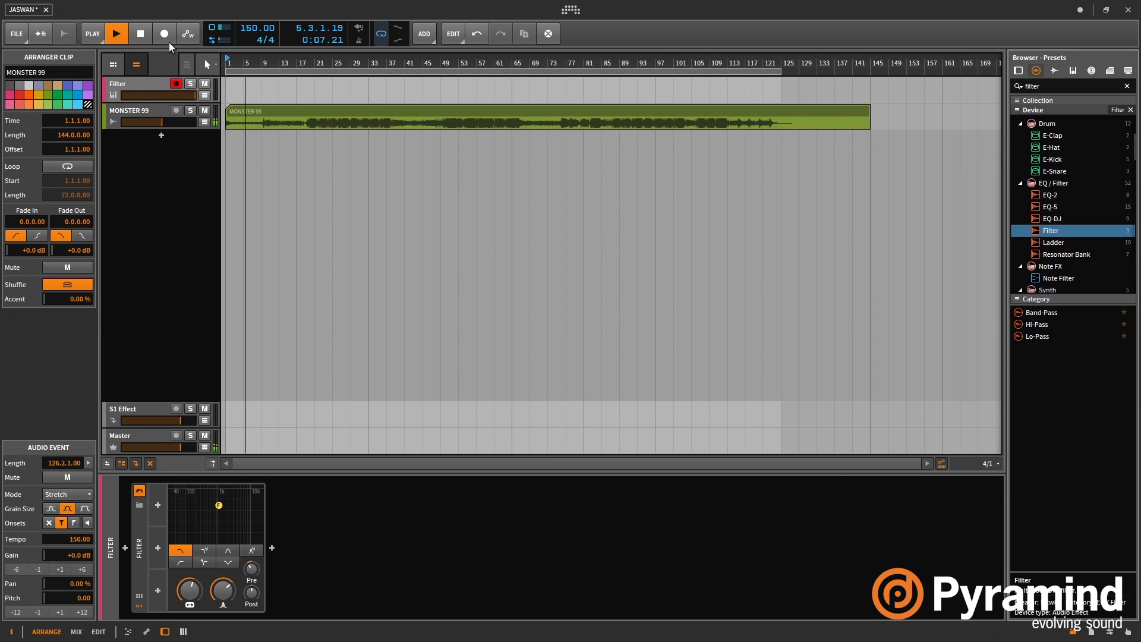
Step: Raise the MONSTER 99 track's volume and move the Filter device from the instrument track onto that track
drag(164, 123, 180, 123)
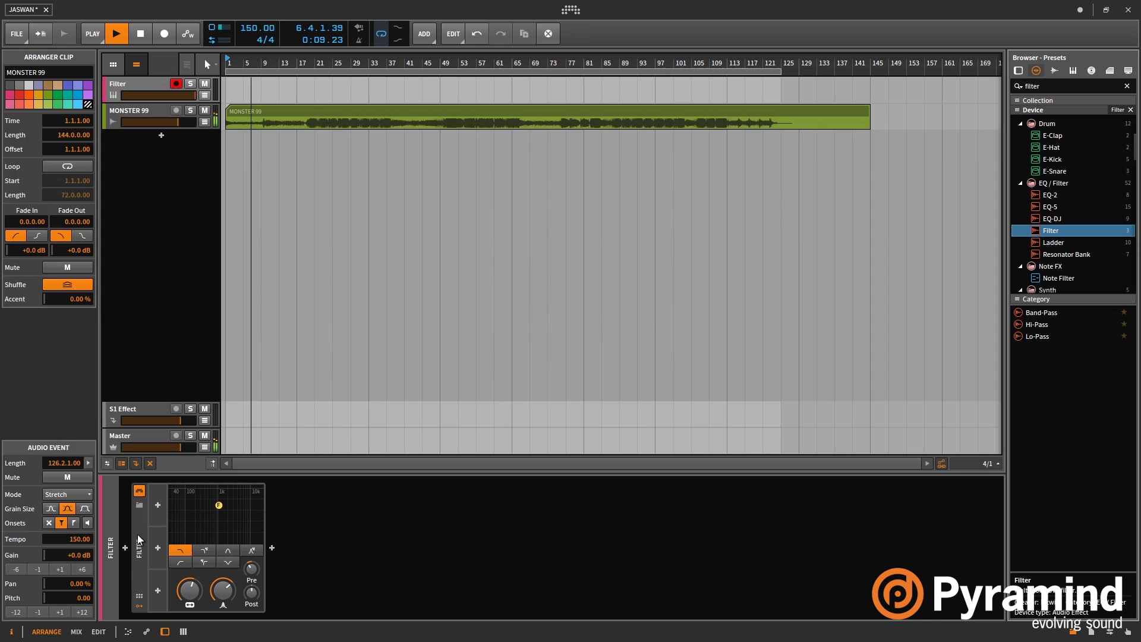
drag(139, 536, 341, 123)
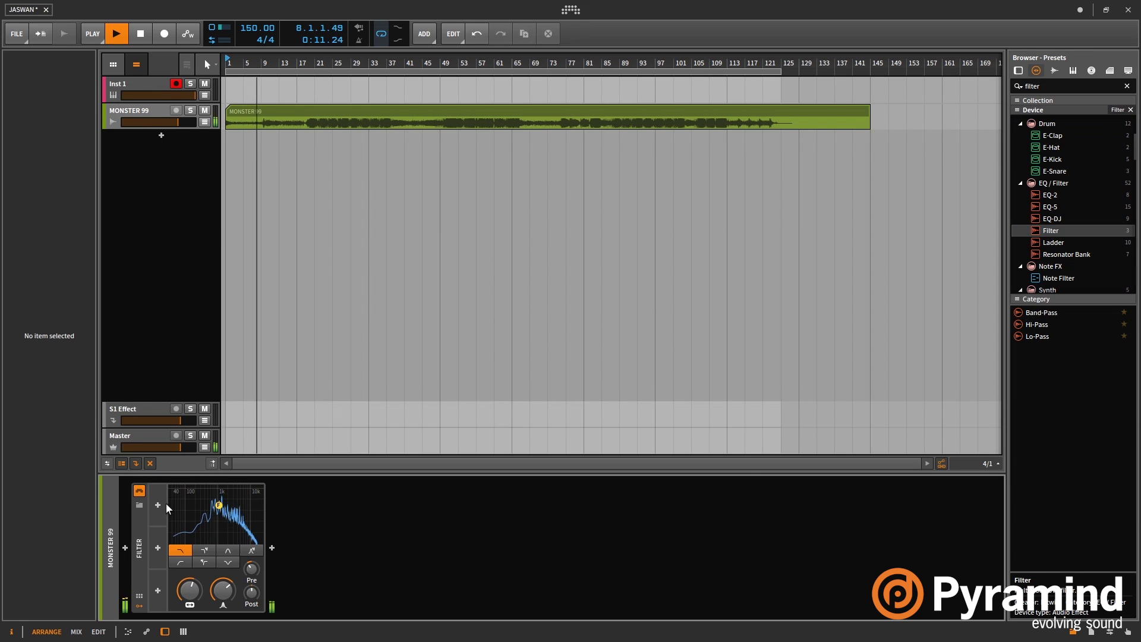
Step: Add a Math modulator to the Filter device and assign it to modulate the cutoff by 117.0
click(157, 505)
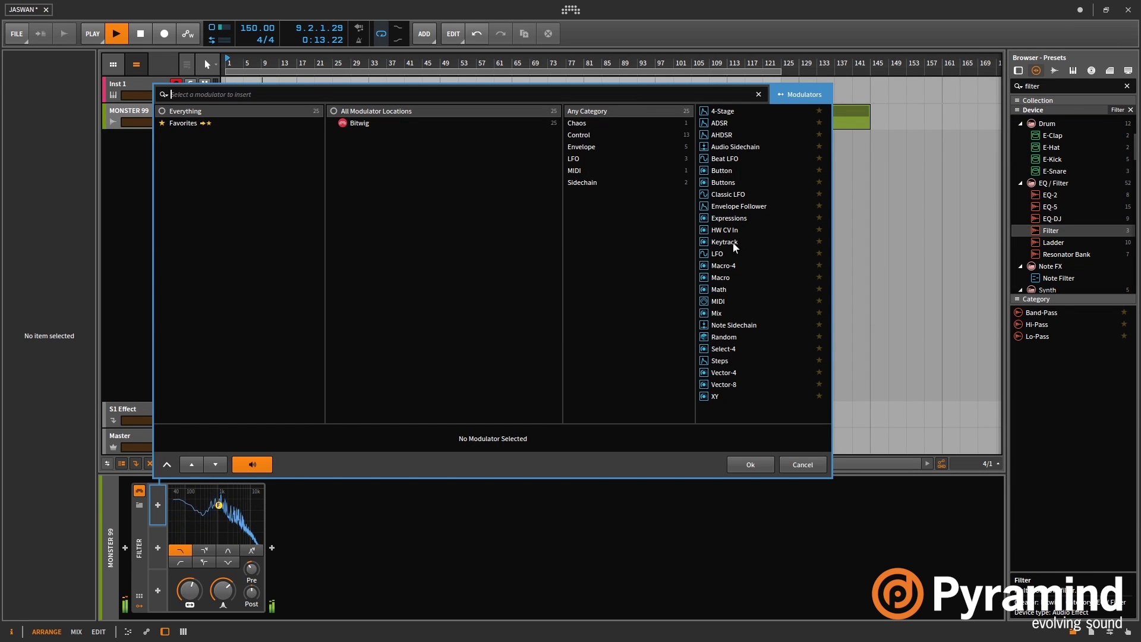
double_click(720, 289)
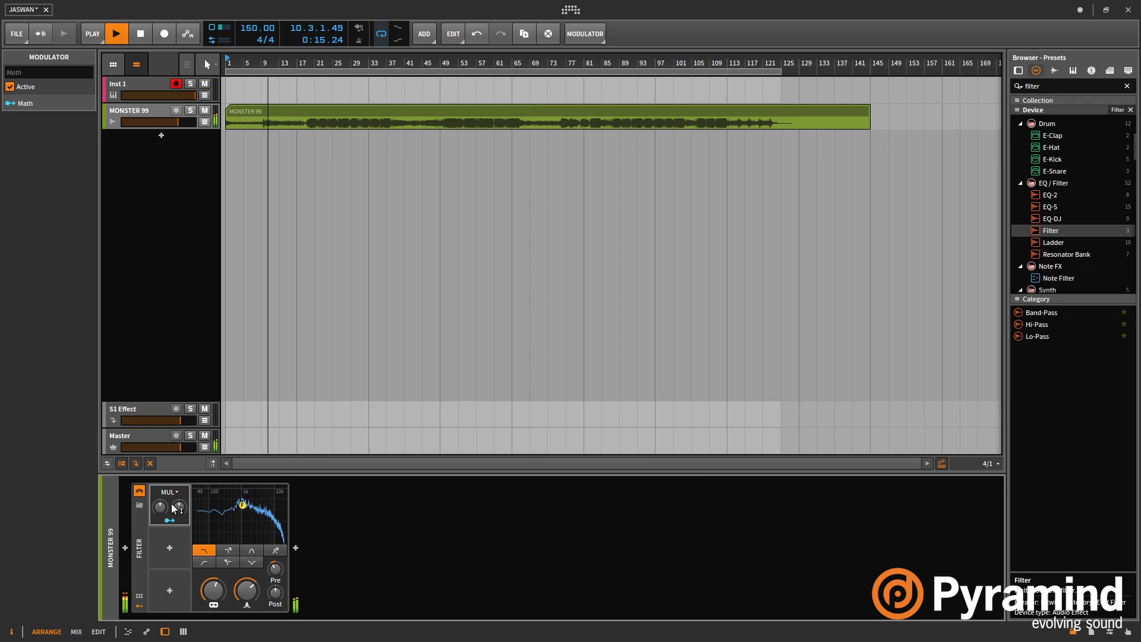
click(169, 521)
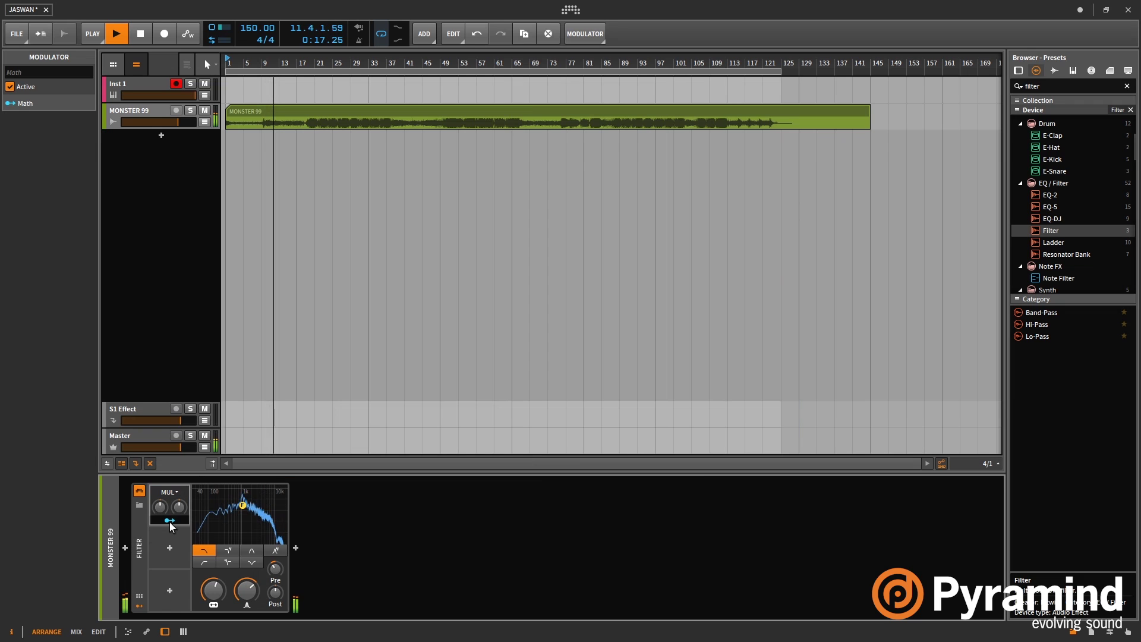
drag(213, 590, 214, 505)
click(169, 520)
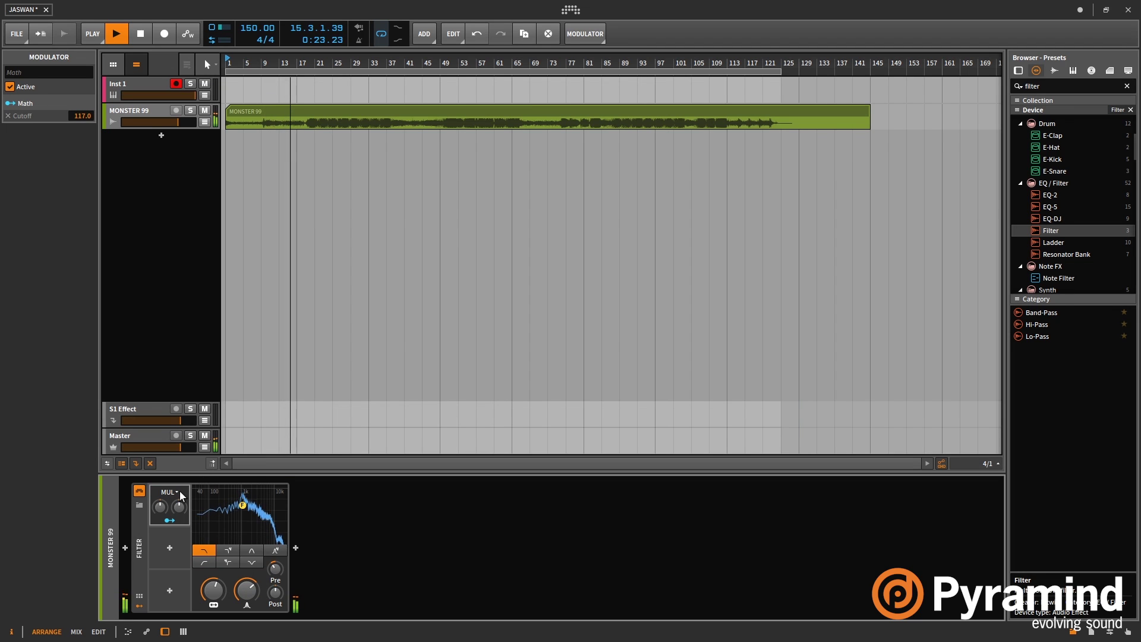
Step: Adjust the Math modulator's A and B inputs and switch its operation to ADD
mouse_move(159, 507)
mouse_down()
mouse_move(160, 538)
mouse_move(179, 463)
mouse_move(179, 550)
mouse_move(160, 490)
mouse_up()
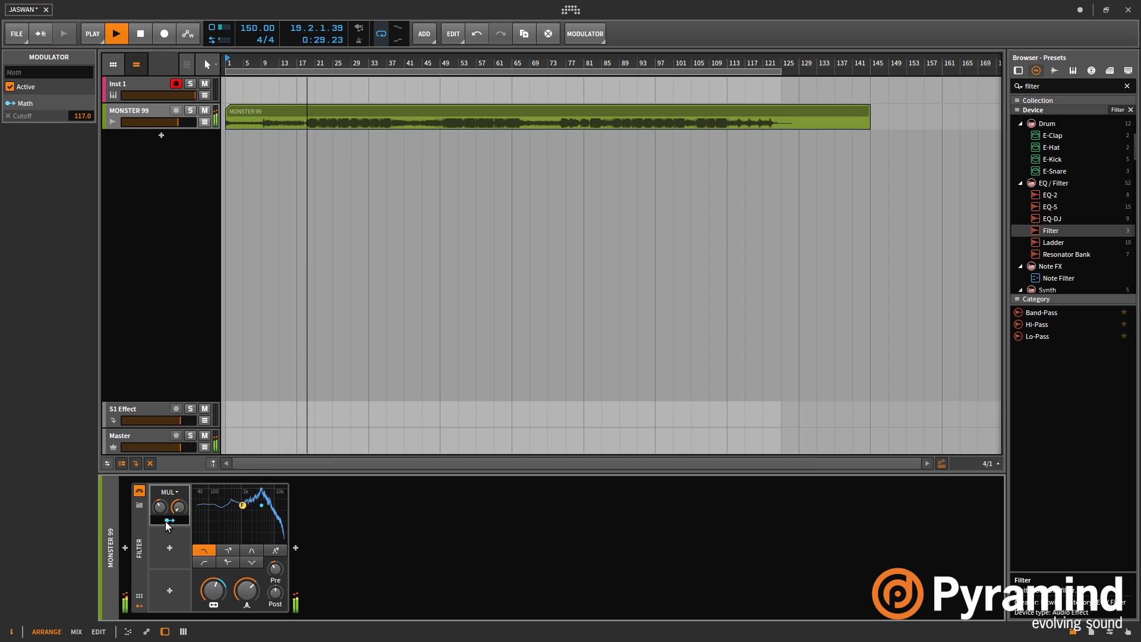
click(169, 492)
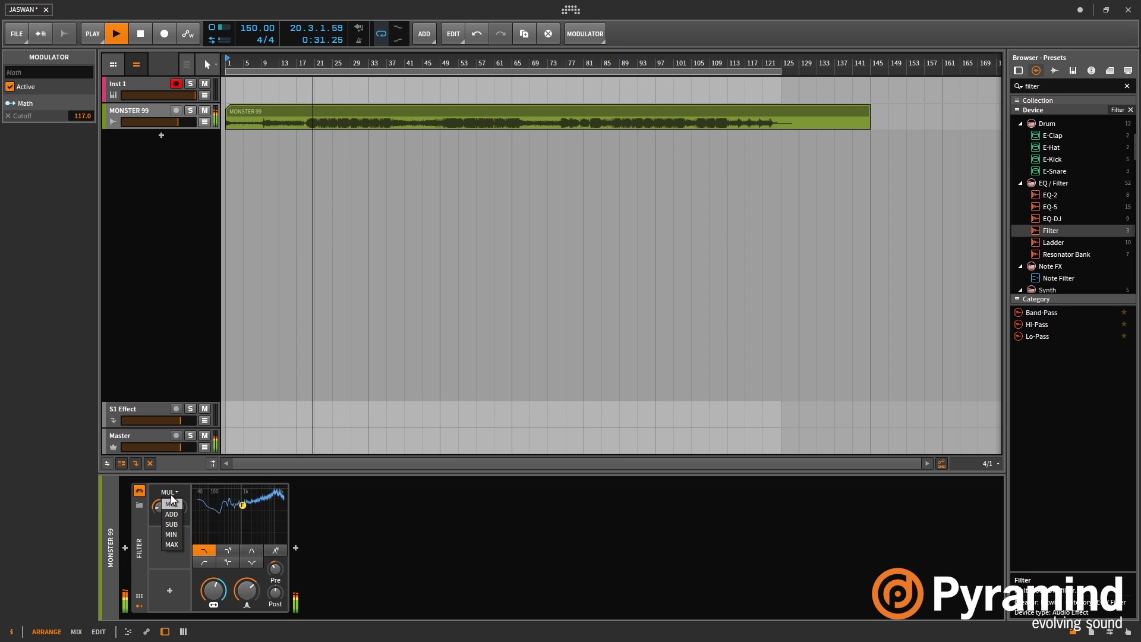
click(173, 515)
mouse_move(162, 509)
mouse_down()
mouse_move(162, 484)
mouse_move(160, 518)
mouse_up()
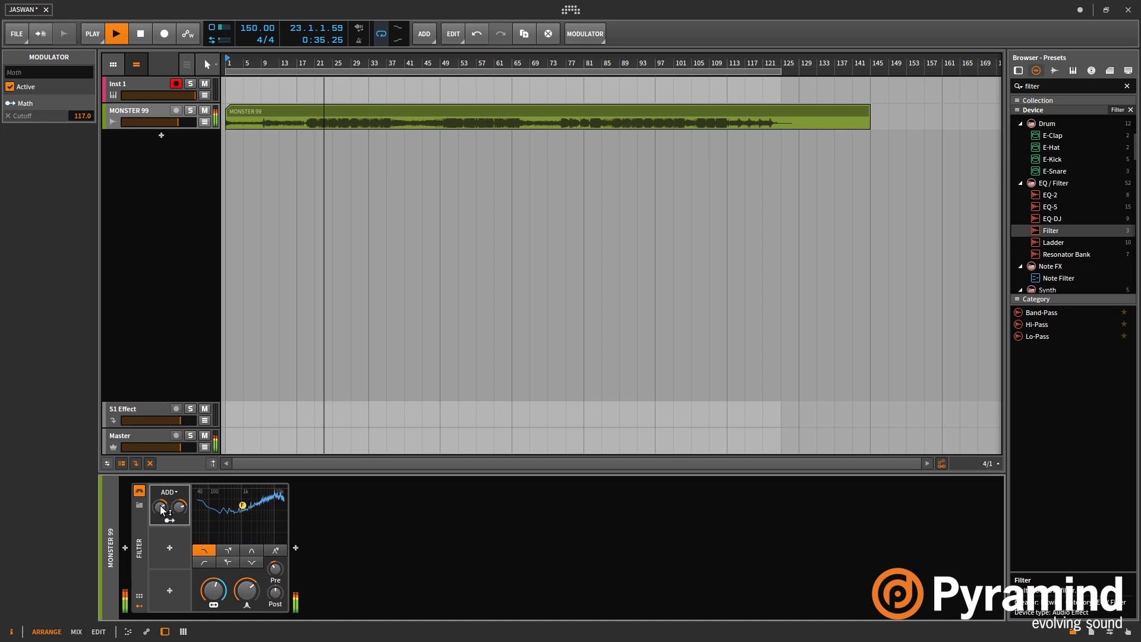
Step: Add a Beat LFO modulator and assign it to Math input A by -2.000 and input B by 2.000
click(169, 548)
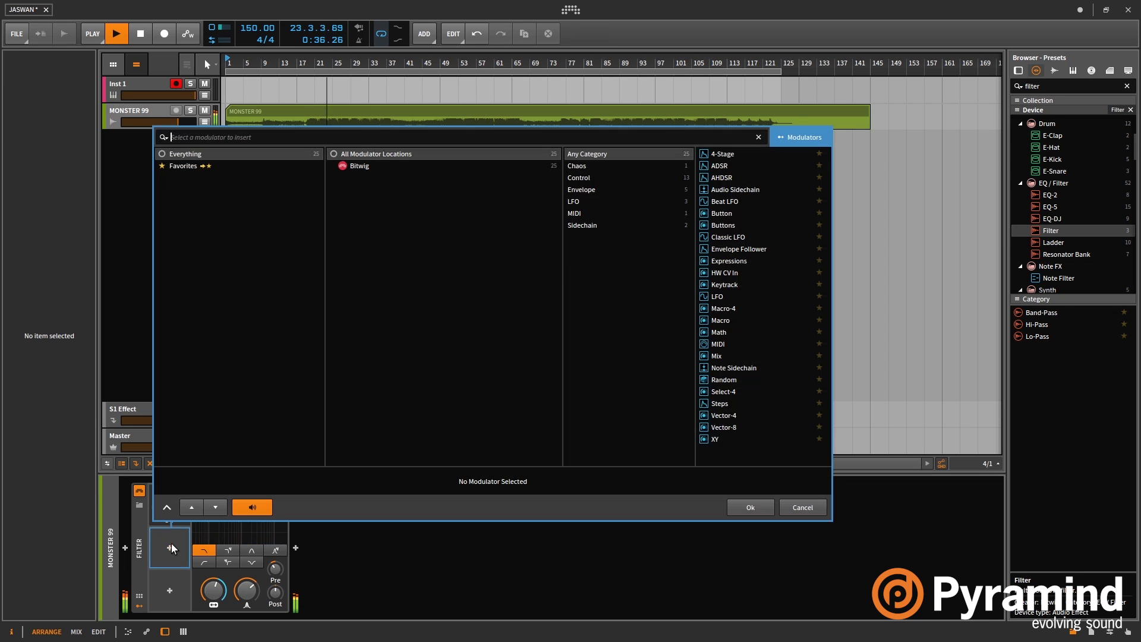
double_click(731, 202)
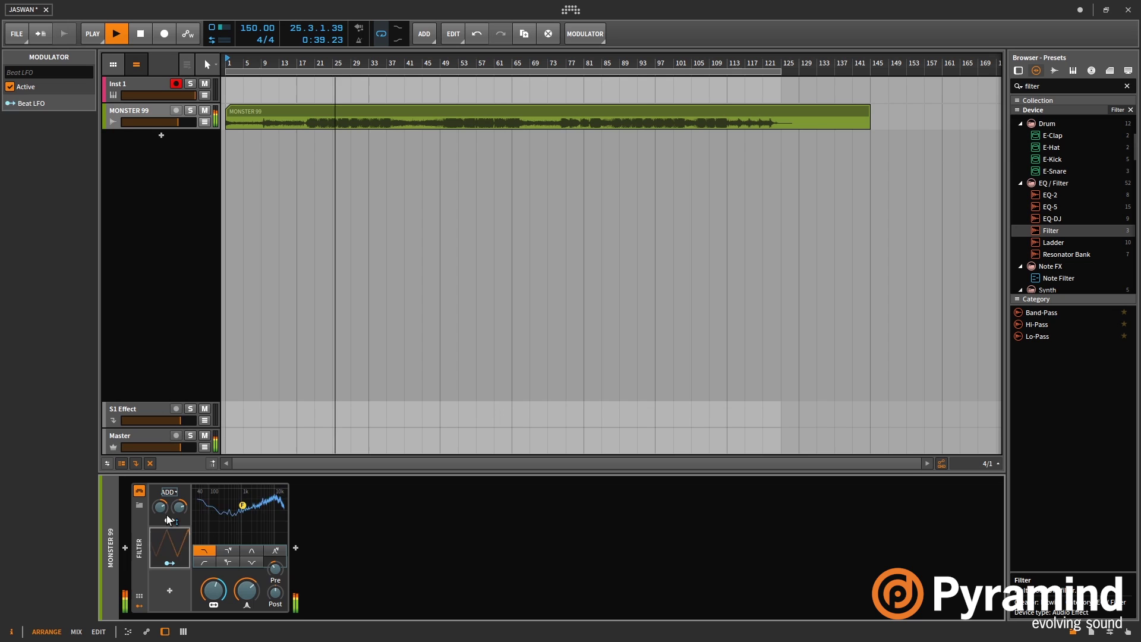
drag(163, 513, 178, 458)
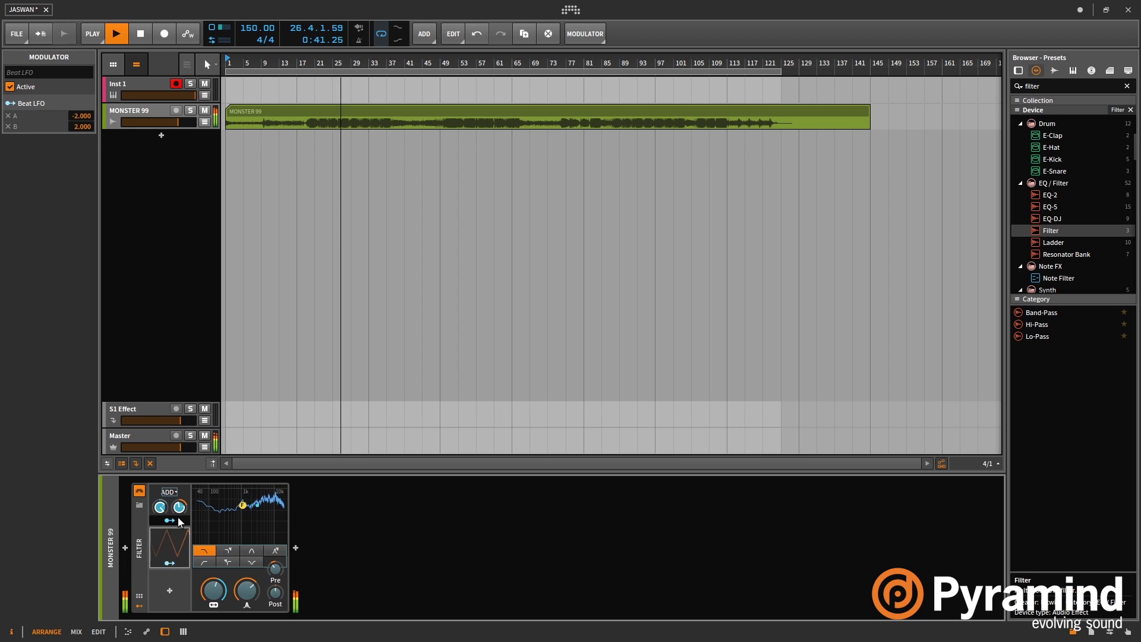
click(170, 546)
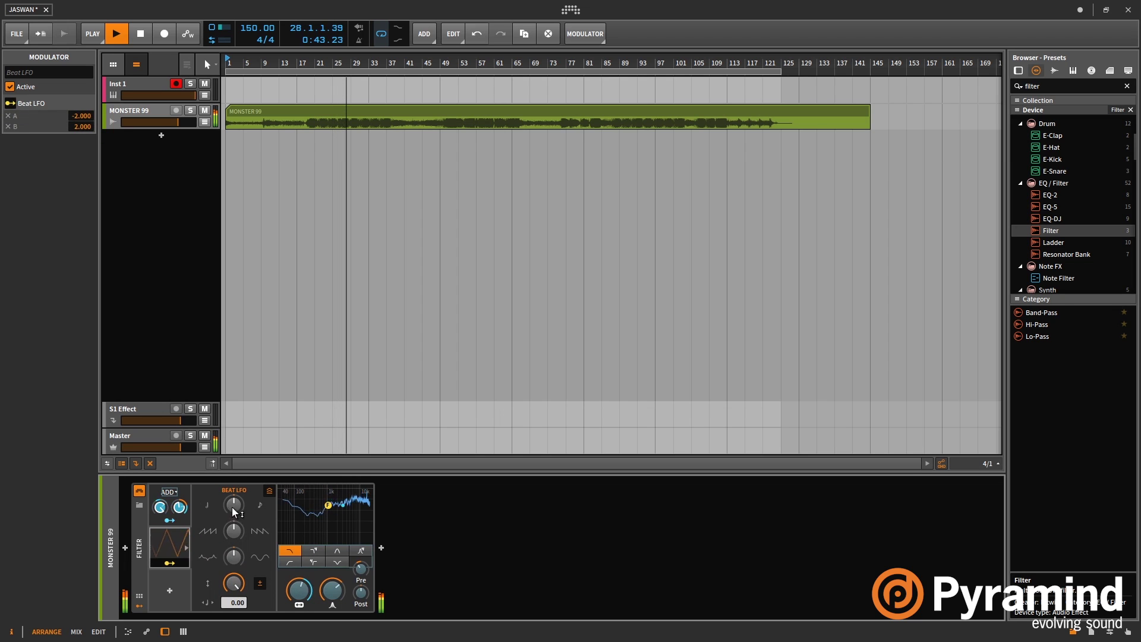
Step: Deactivate the Math and Beat LFO modulators on the Filter device
right_click(186, 490)
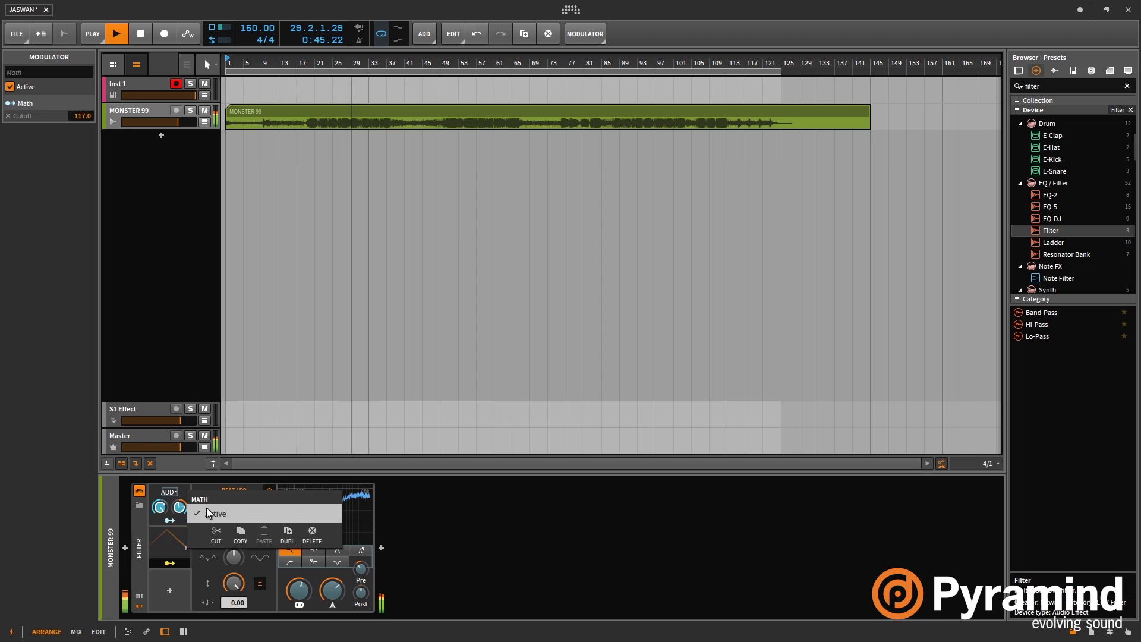
click(208, 513)
right_click(167, 537)
click(200, 557)
Step: Add a MIDI modulator to the Filter device and show its channel and message settings
click(171, 592)
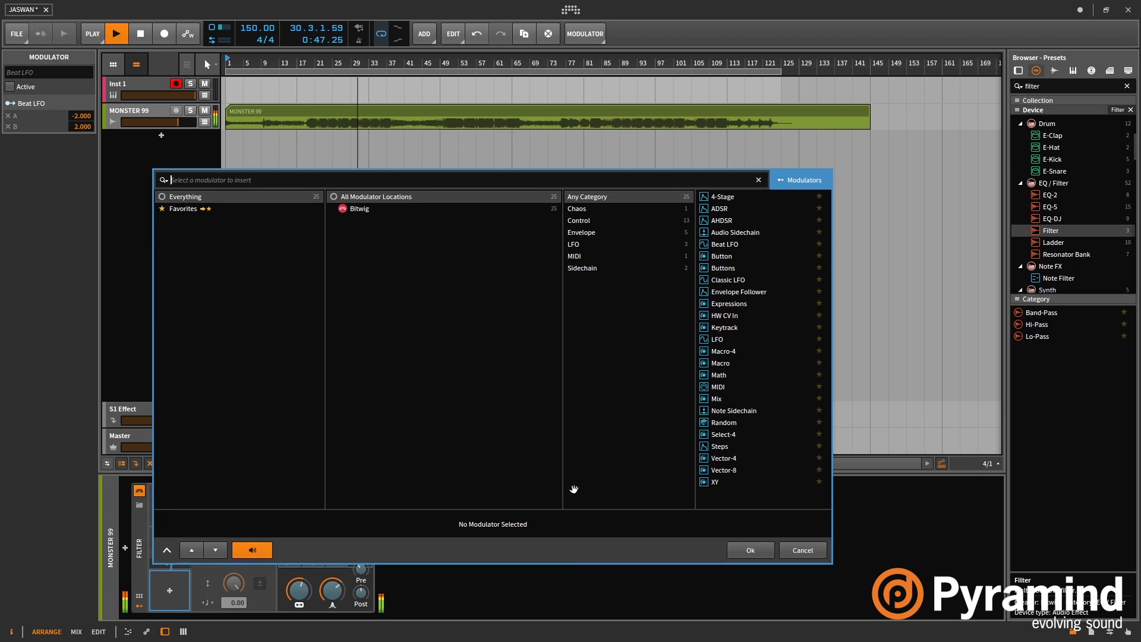
double_click(729, 387)
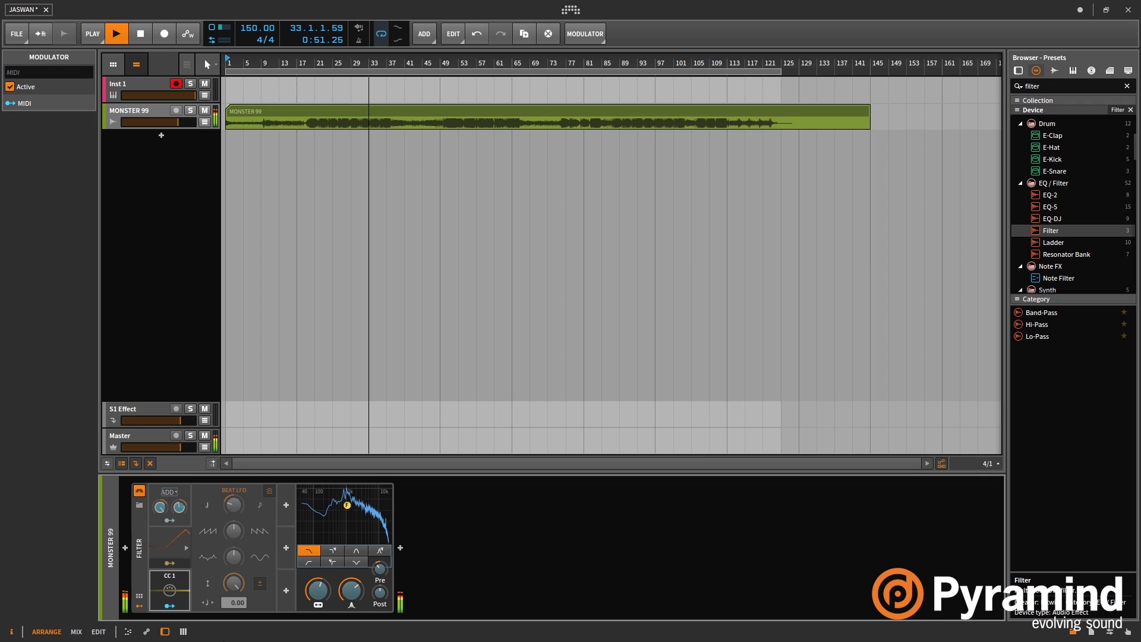
click(161, 585)
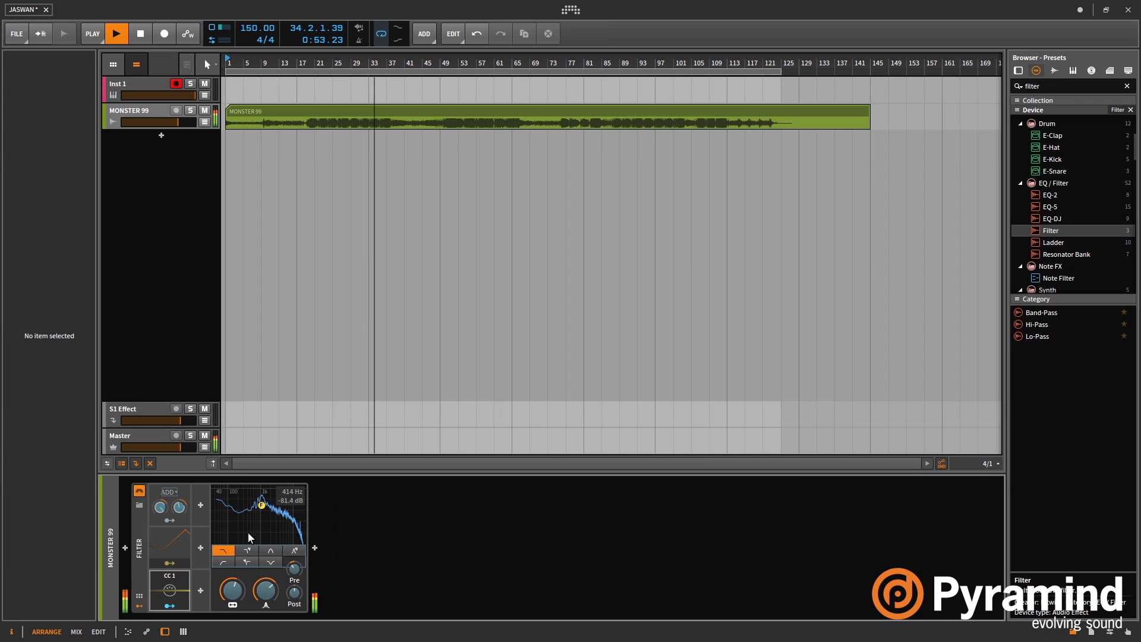
click(167, 587)
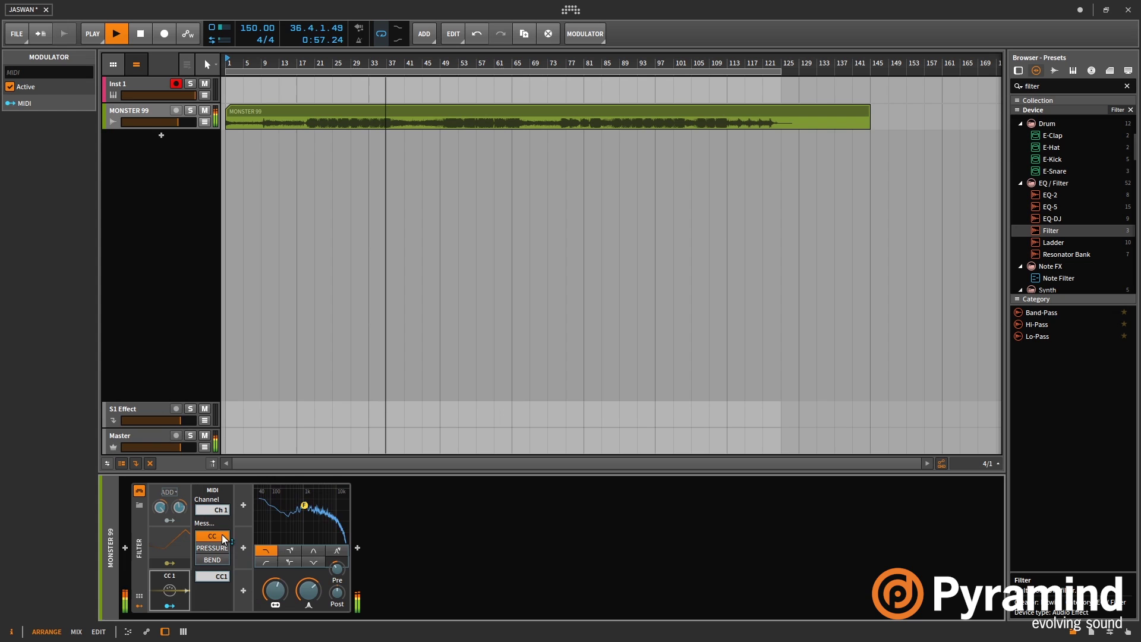
Step: End the Beat LFO's modulation assignment and add a HW CV In modulator to the Filter device
click(173, 558)
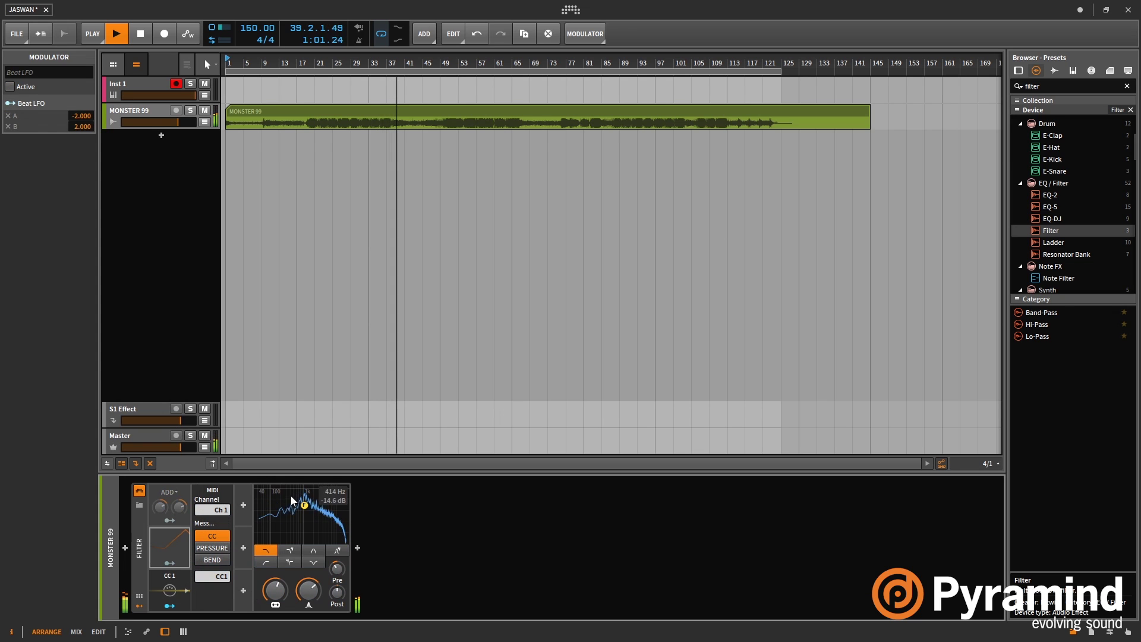
click(243, 504)
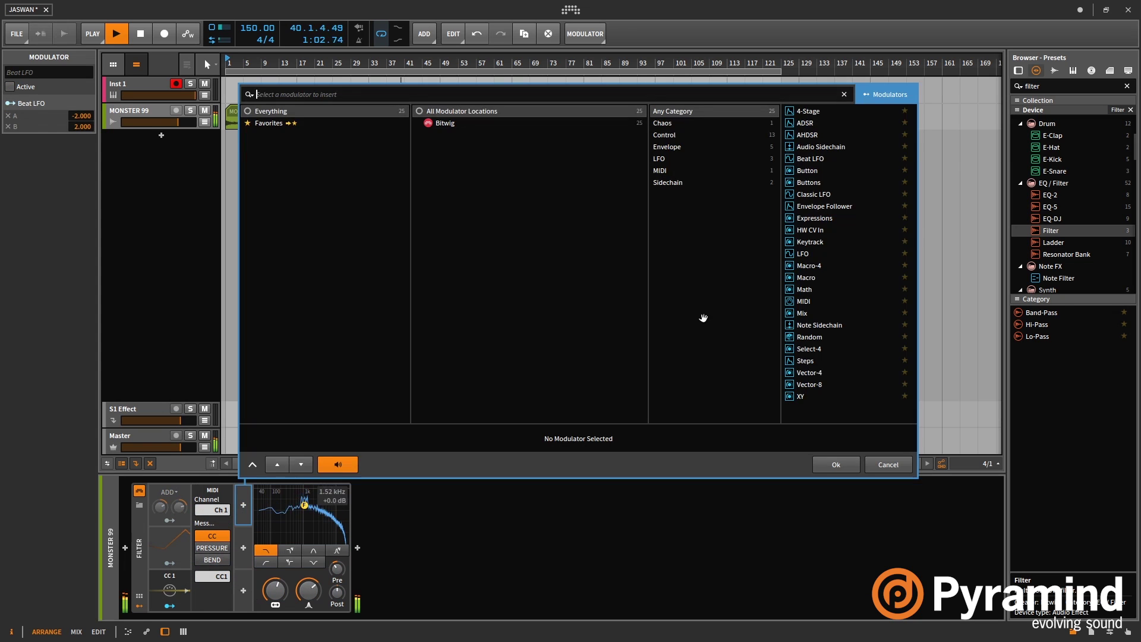
double_click(817, 232)
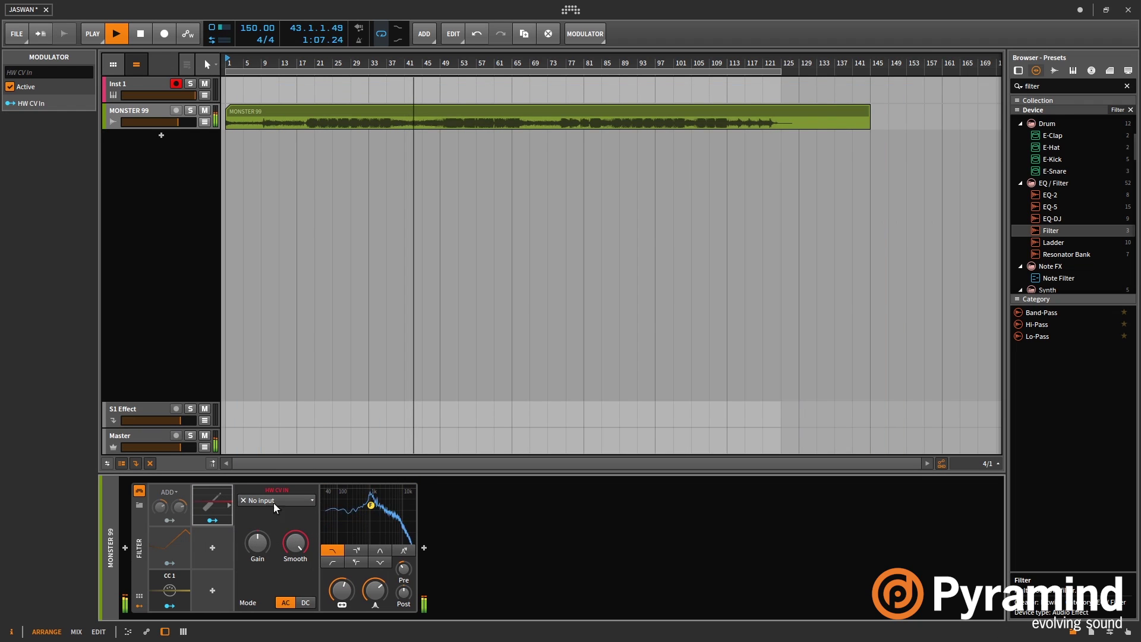
Step: Add a Mix modulator to the Filter device and assign it to modulate the cutoff by 117.0
click(211, 548)
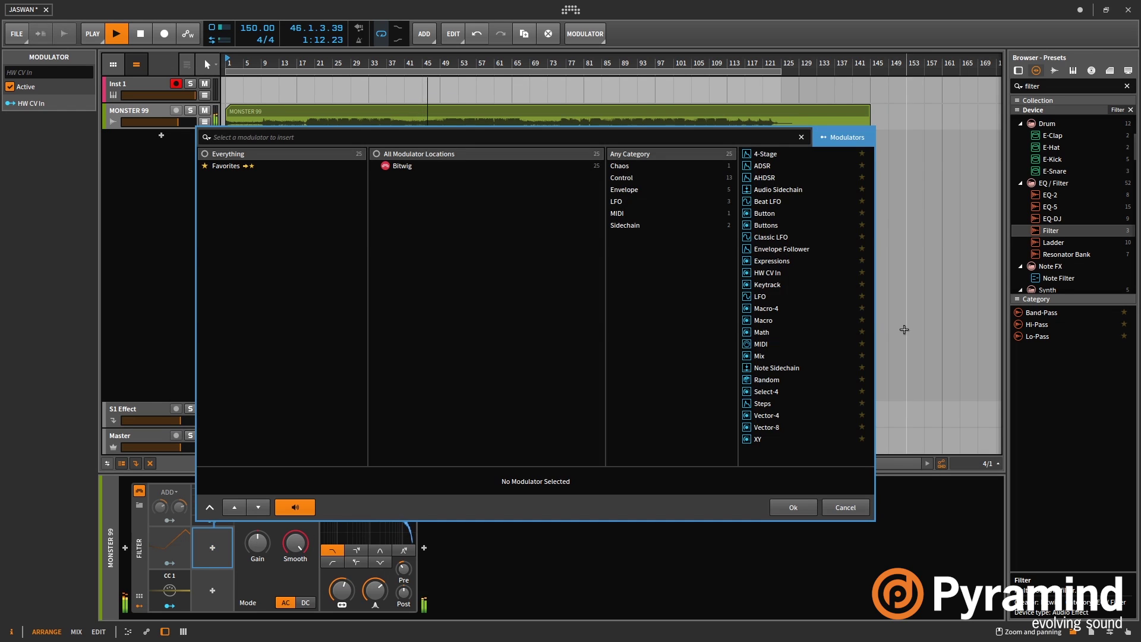
double_click(761, 356)
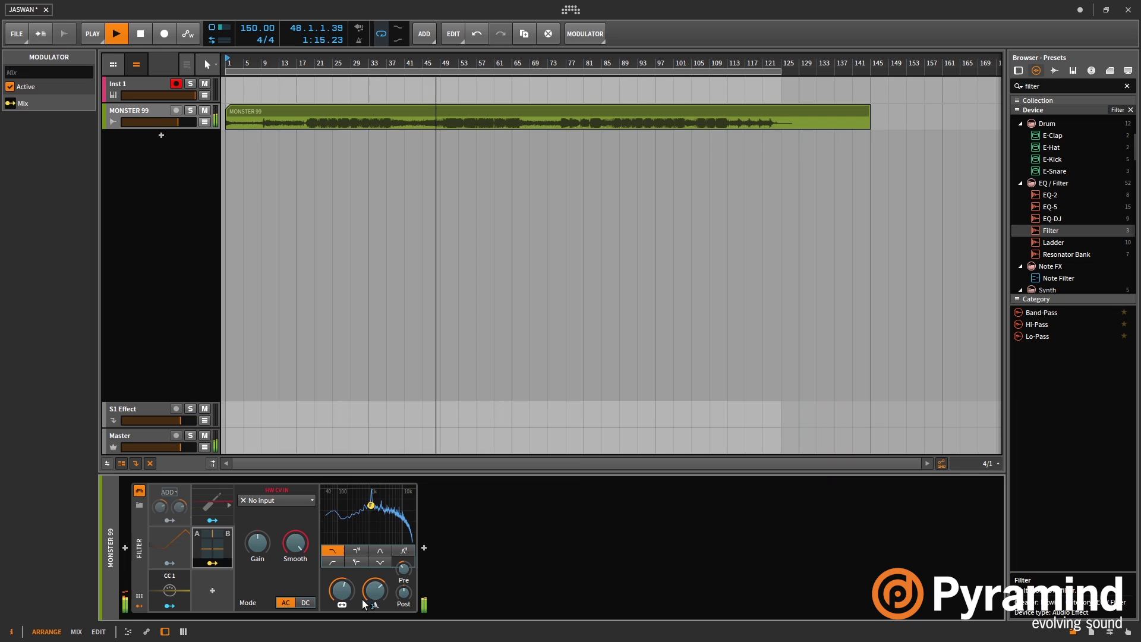
drag(347, 591, 347, 511)
click(212, 563)
Step: Shift the Mix modulator's blend to 6.500 % and deactivate the modulator
mouse_move(218, 548)
mouse_down()
mouse_move(218, 579)
mouse_move(207, 515)
mouse_move(221, 534)
mouse_move(203, 533)
mouse_move(224, 535)
mouse_move(224, 552)
mouse_up()
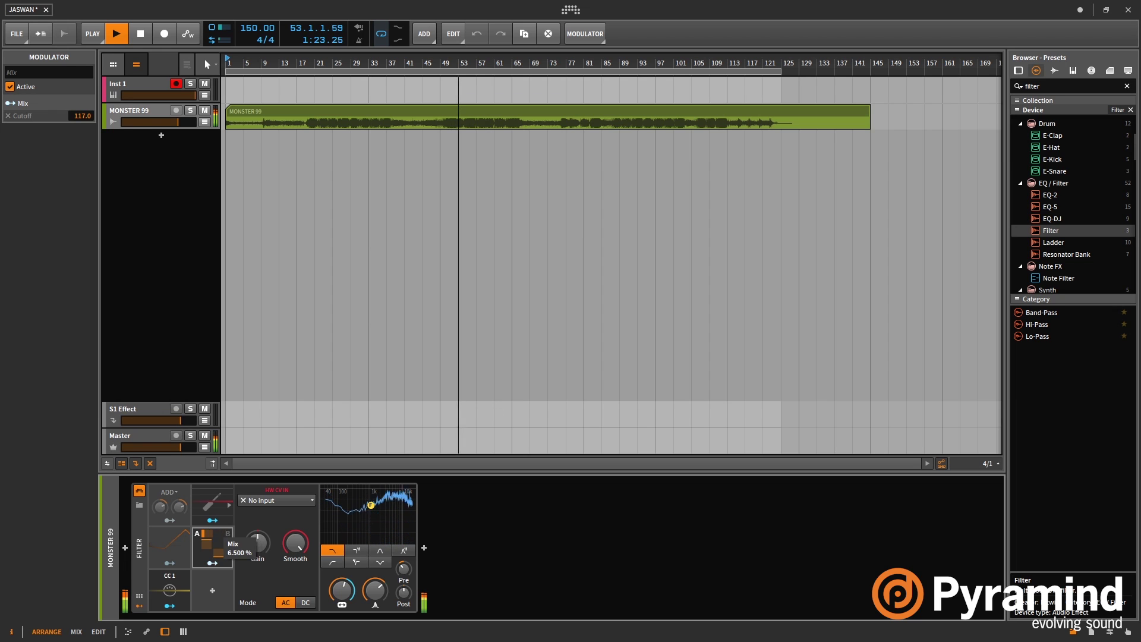
right_click(218, 550)
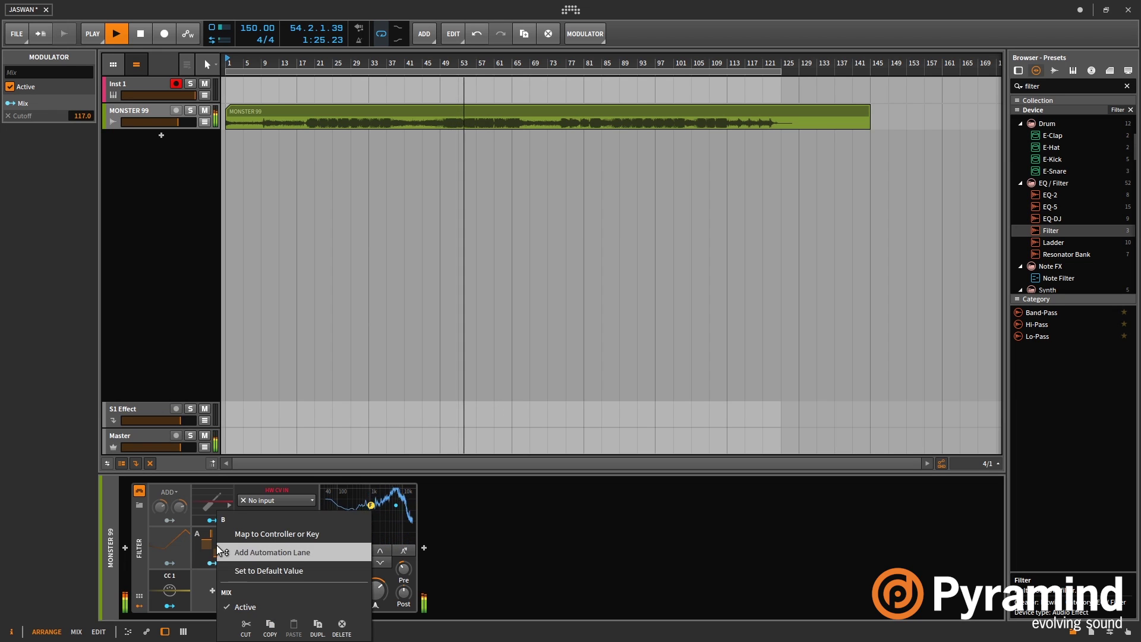
click(245, 606)
Step: Add a Random modulator, assign it to modulate the filter cutoff by 117.0 and show its settings
click(214, 593)
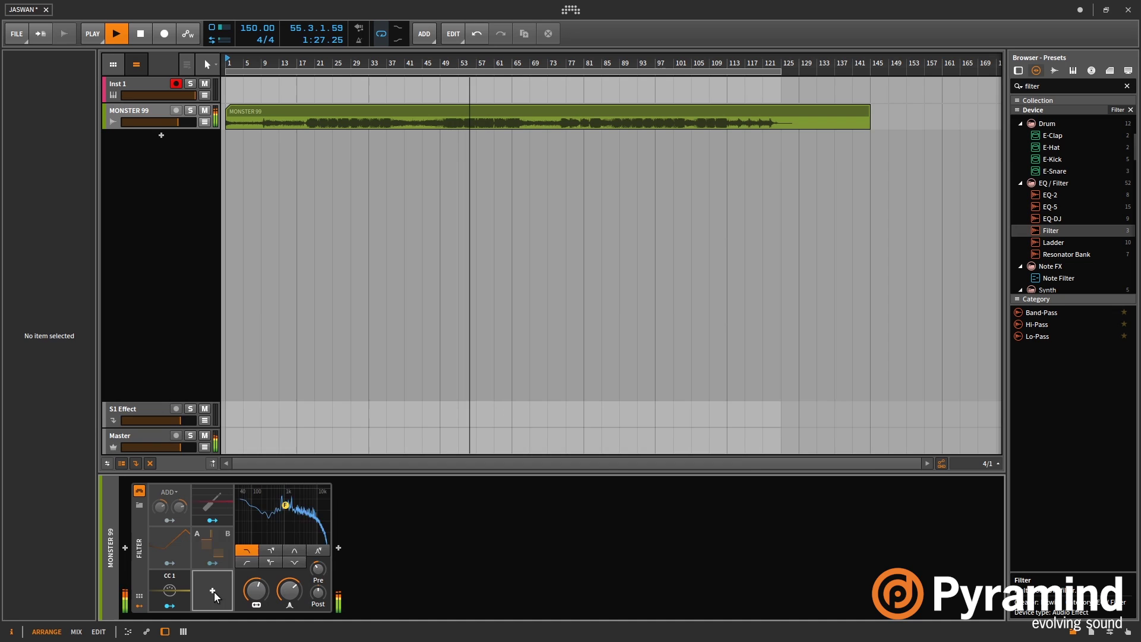
click(213, 591)
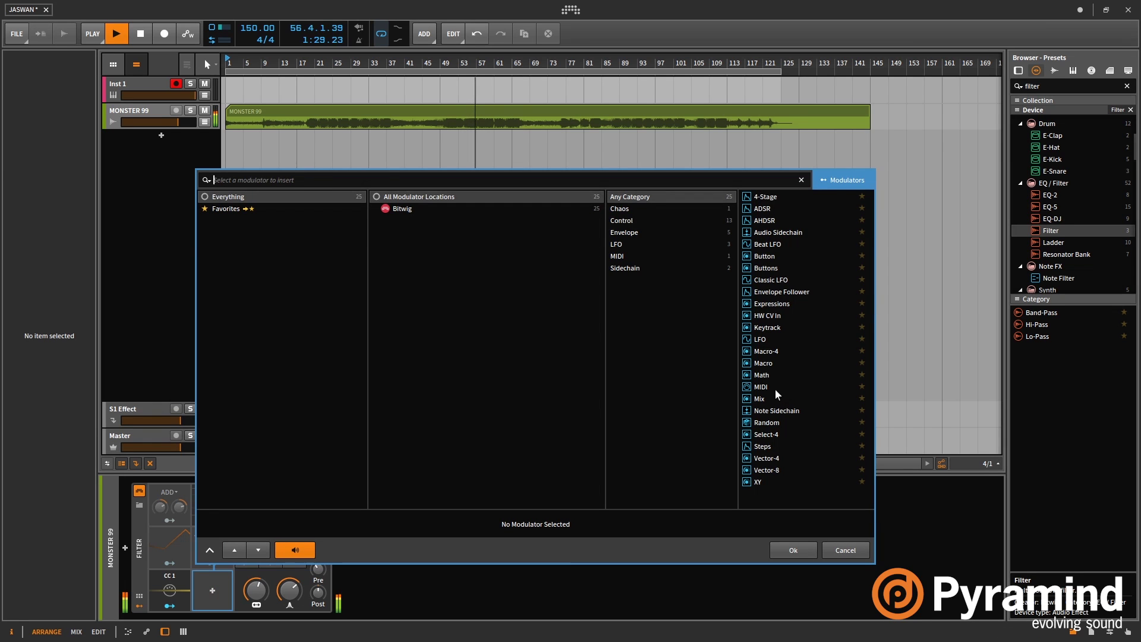
double_click(777, 422)
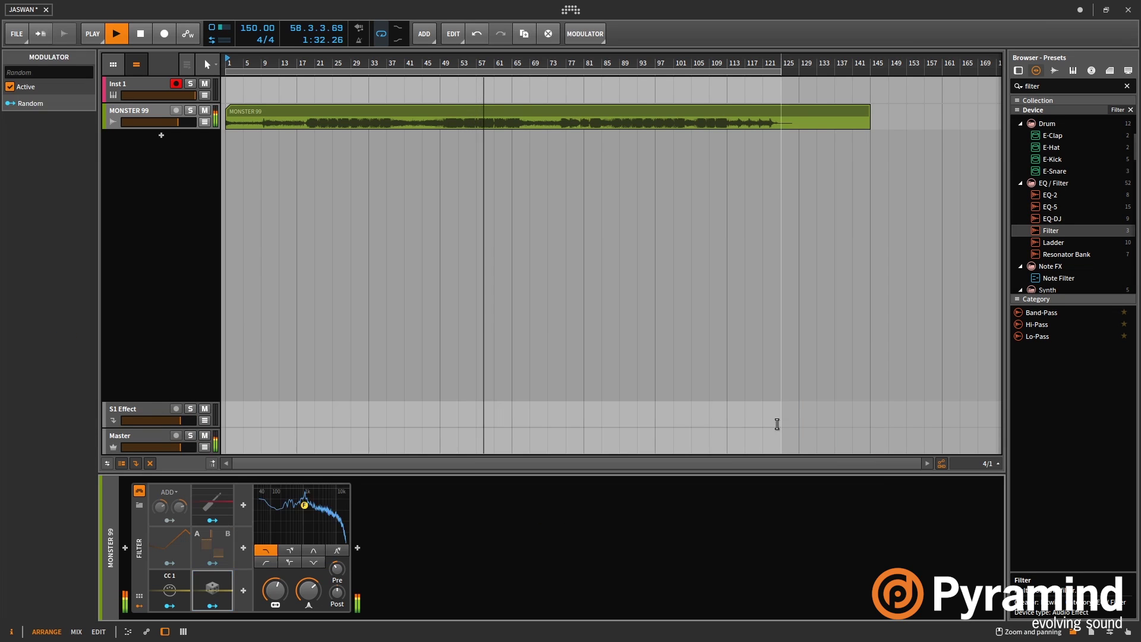
drag(361, 590, 360, 521)
click(213, 606)
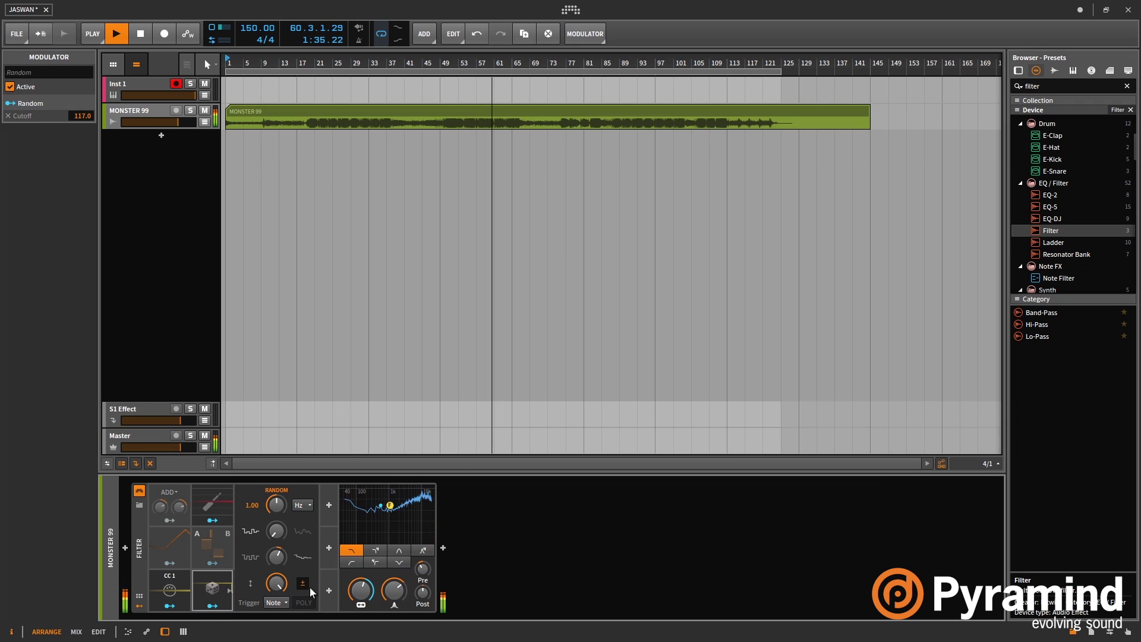
Step: Slow the Random modulator to 0.19 Hz with smoother output, and deactivate the modulator
mouse_move(276, 510)
mouse_down()
mouse_move(278, 534)
mouse_move(276, 514)
mouse_up()
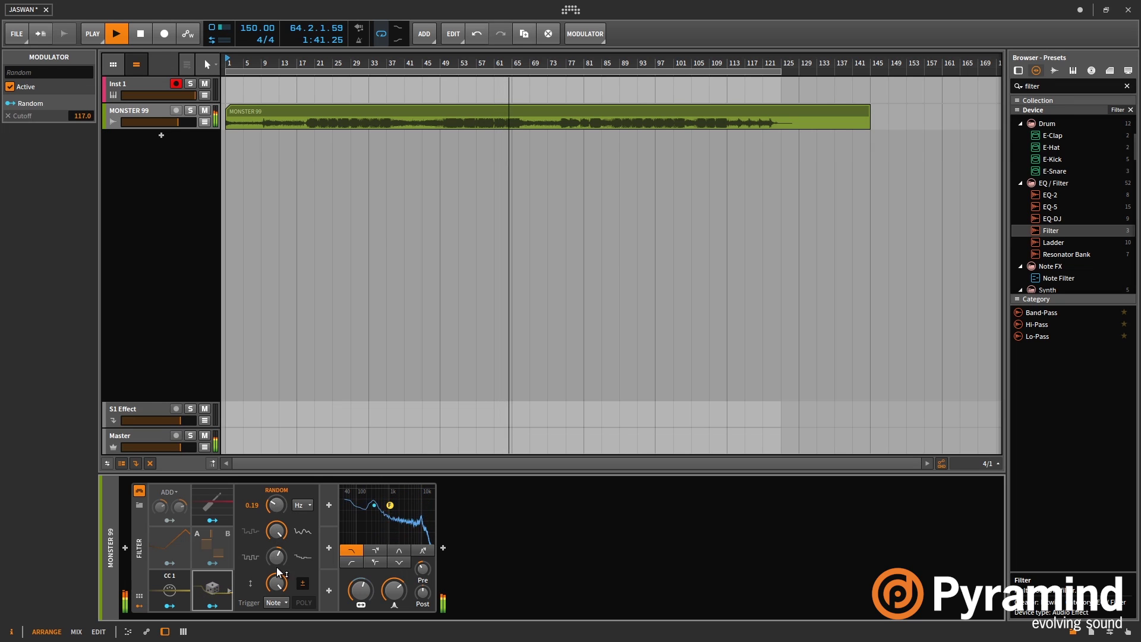
drag(277, 558, 277, 597)
click(206, 590)
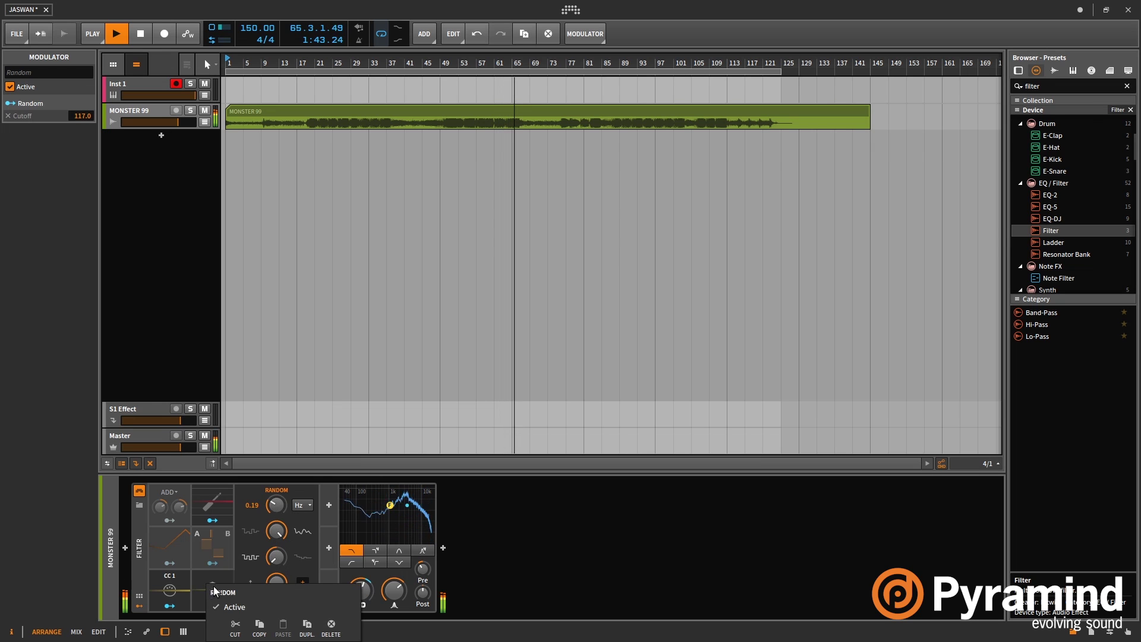
Step: Add a Select-4 modulator to the Filter and assign S4 to cutoff by -117.0 and filter type by 7.000
click(329, 504)
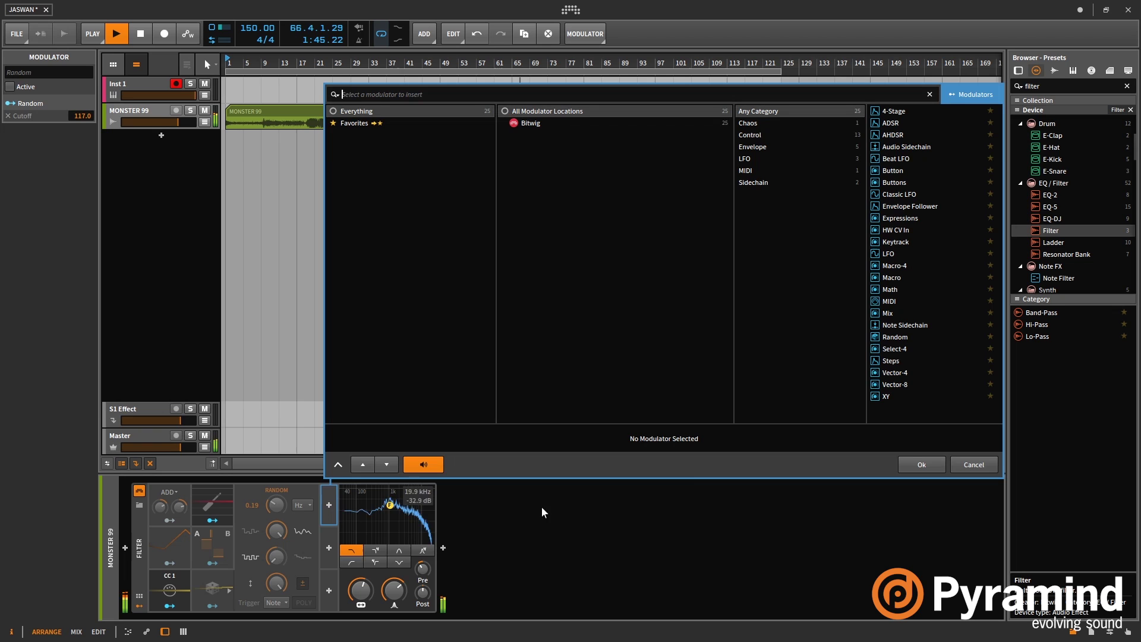
double_click(895, 349)
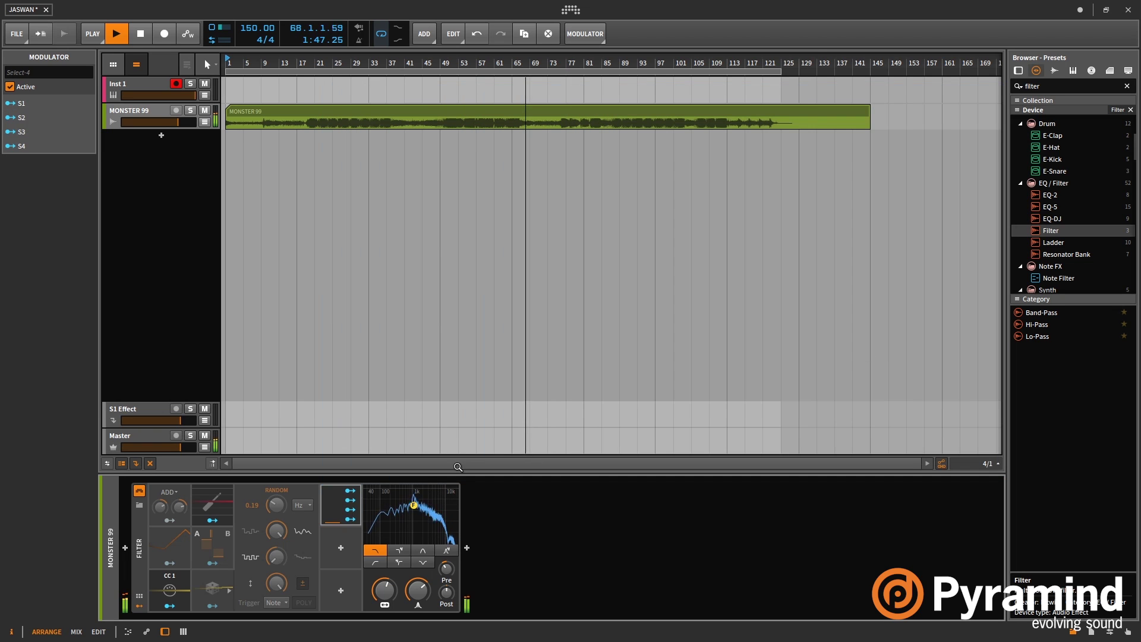
click(350, 519)
drag(384, 592, 384, 636)
click(391, 540)
Step: Assign Select-4's S3 output to resonance by 0.425 and pre gain by -7.600
click(354, 504)
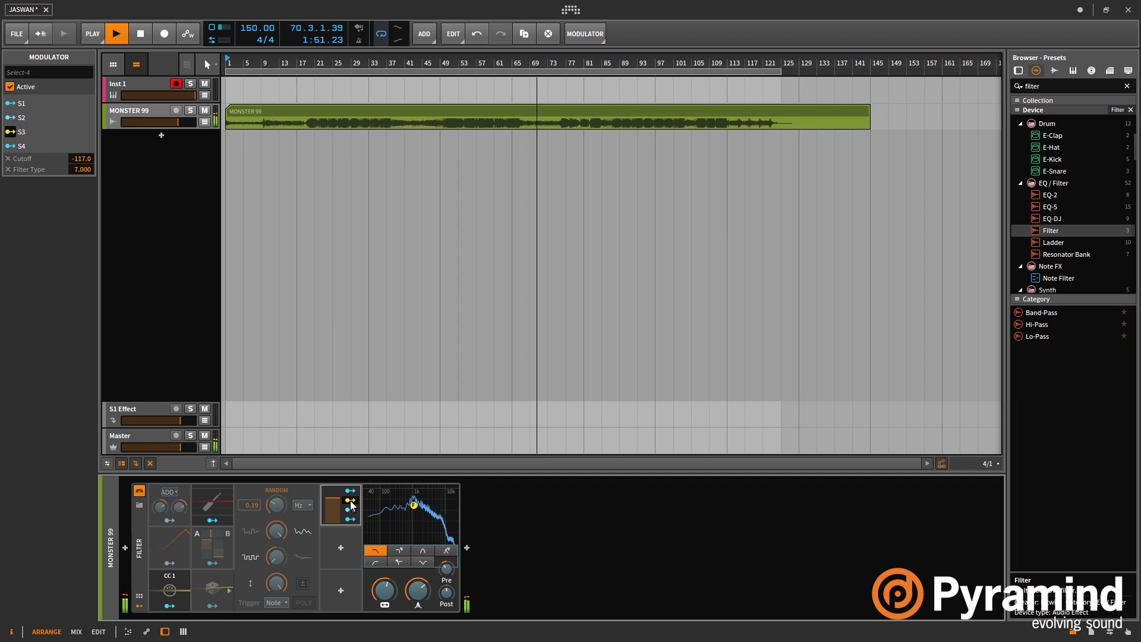
drag(450, 567, 452, 587)
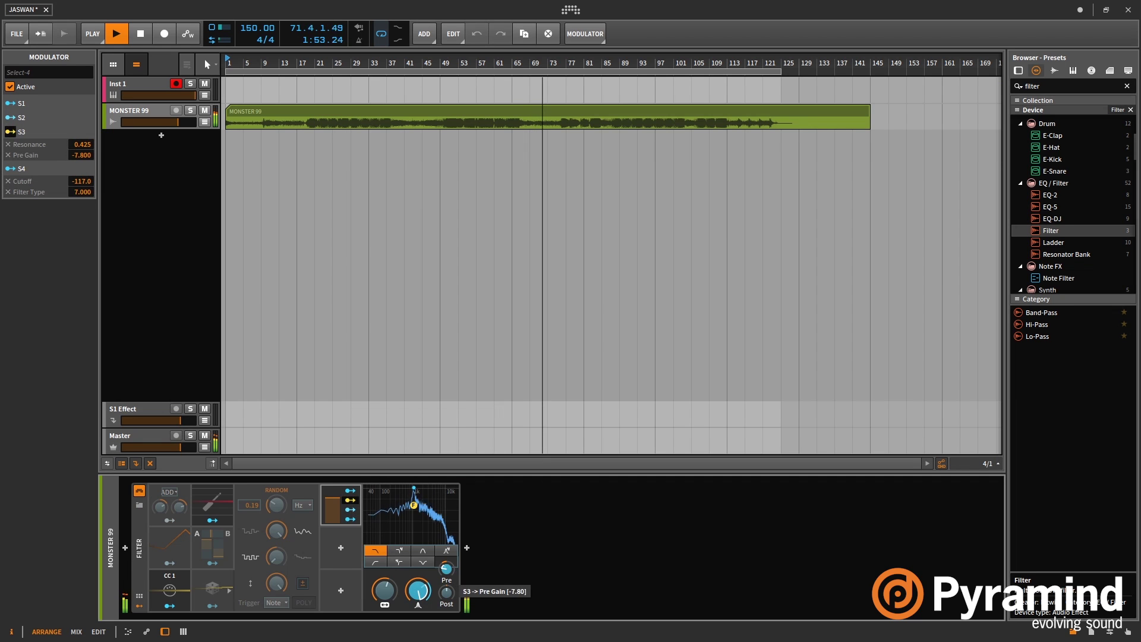
click(351, 511)
Step: Assign Select-4's S2 to filter type 6.800, resonance -0.230 and cutoff -18.72, and S1 to cutoff -68.44
click(266, 511)
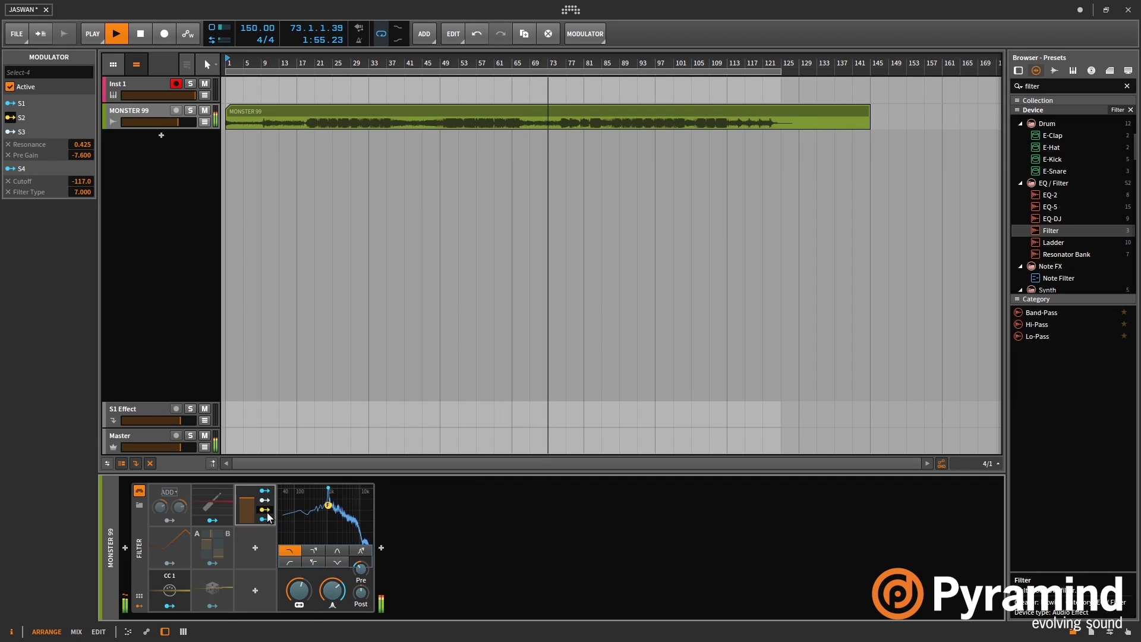
drag(349, 553, 300, 637)
click(265, 519)
click(265, 519)
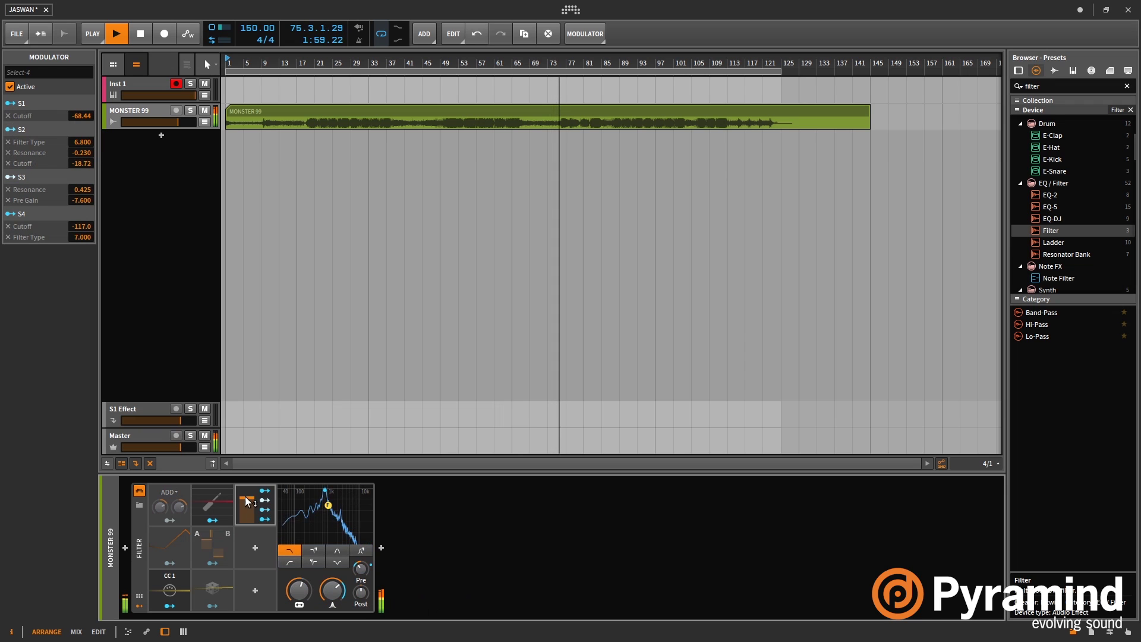
Step: Sweep the Select-4 slider down to its lowest position and deactivate the Filter device
drag(247, 508, 246, 521)
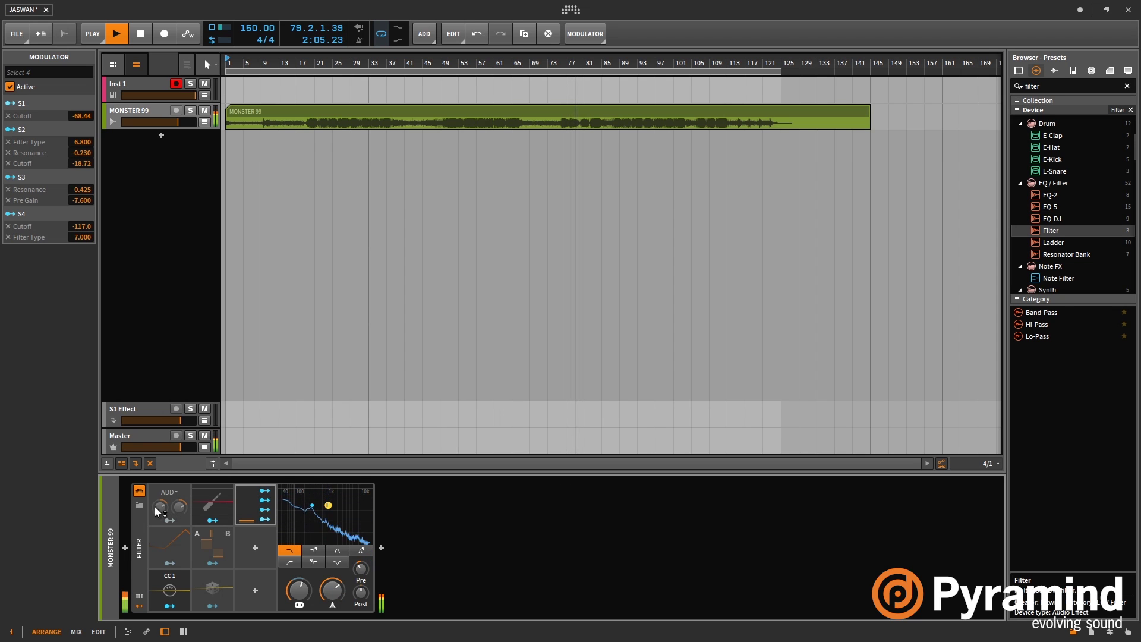
click(140, 492)
Step: Search the browser for "phaser" and insert the Phaser audio effect after the Filter on the MONSTER 99 track
click(1060, 87)
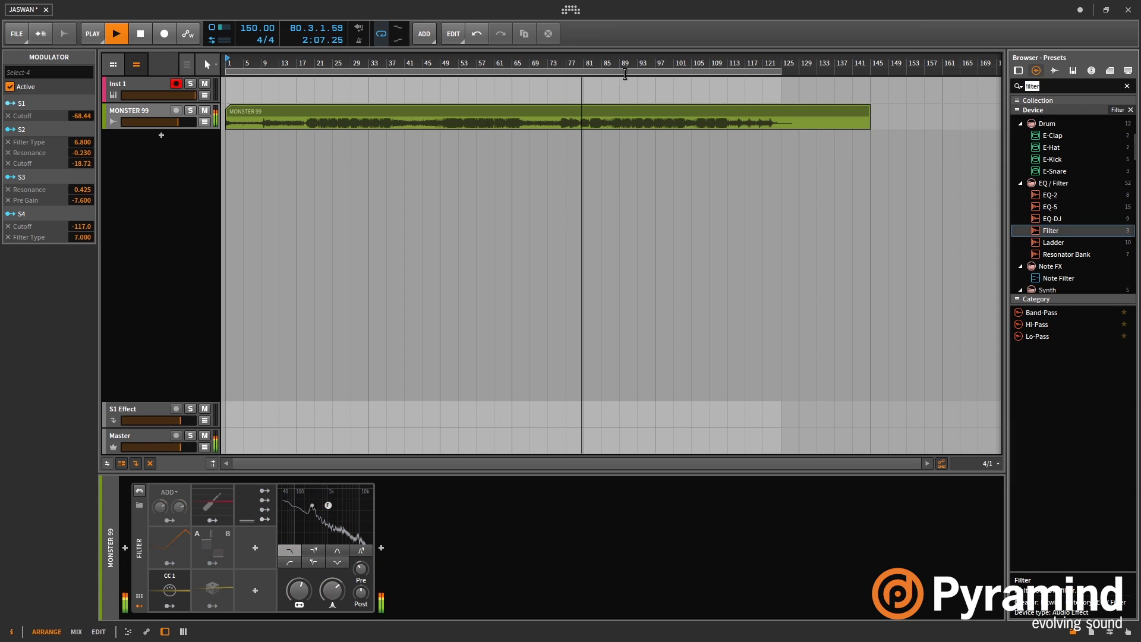
text(phaser)
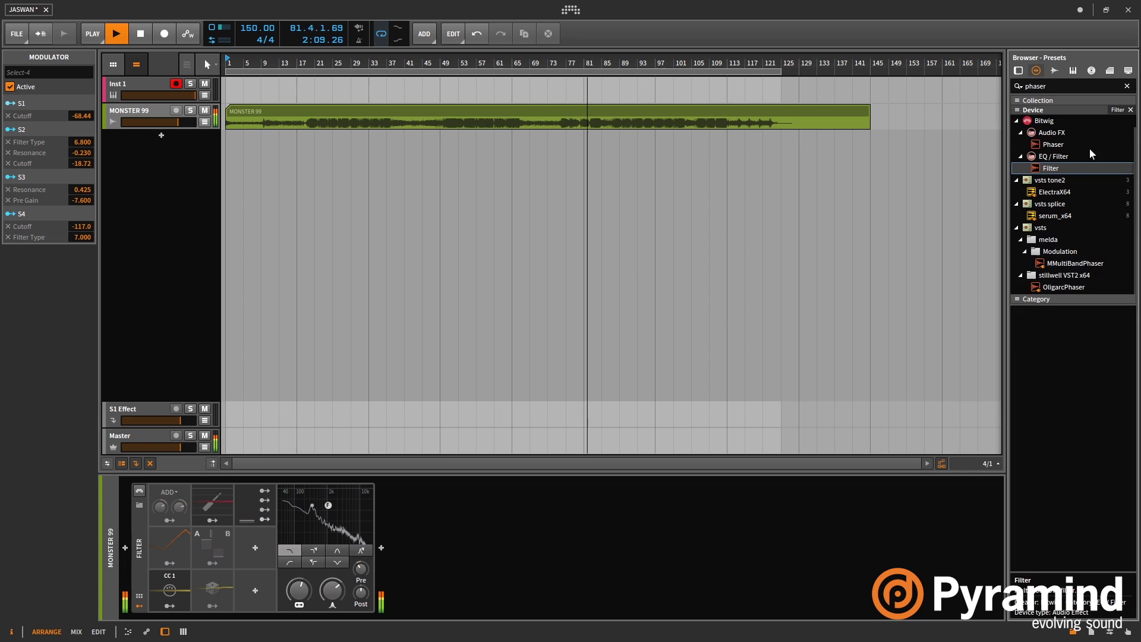
drag(1063, 157, 814, 563)
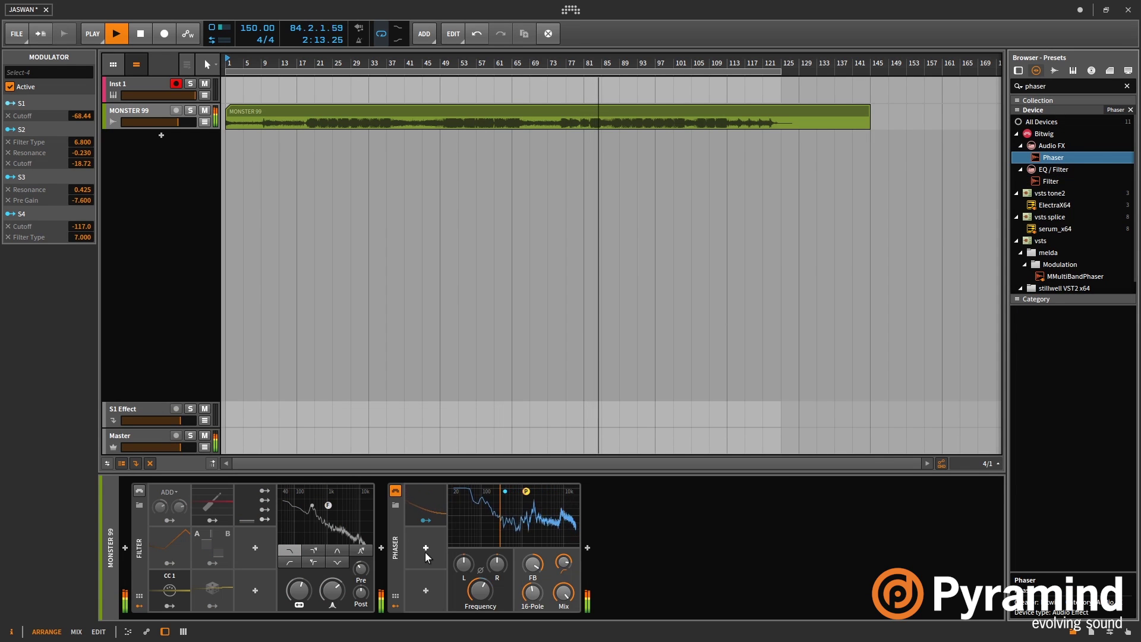
Step: Delete the Phaser's Classic LFO and add a Steps modulator in its place
right_click(423, 509)
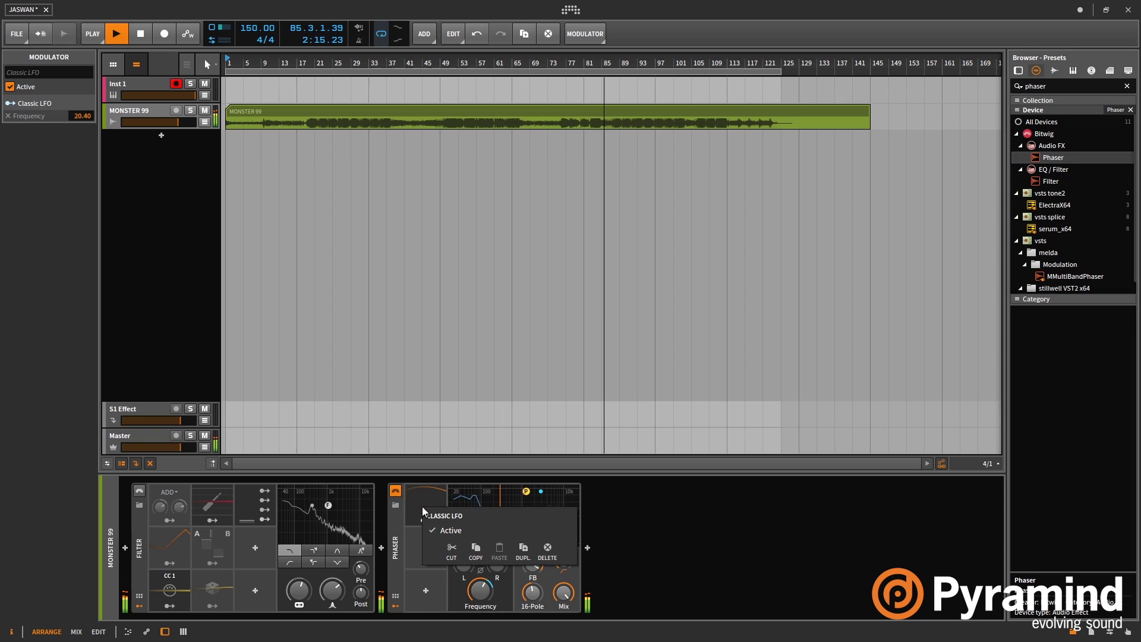
click(544, 550)
click(414, 506)
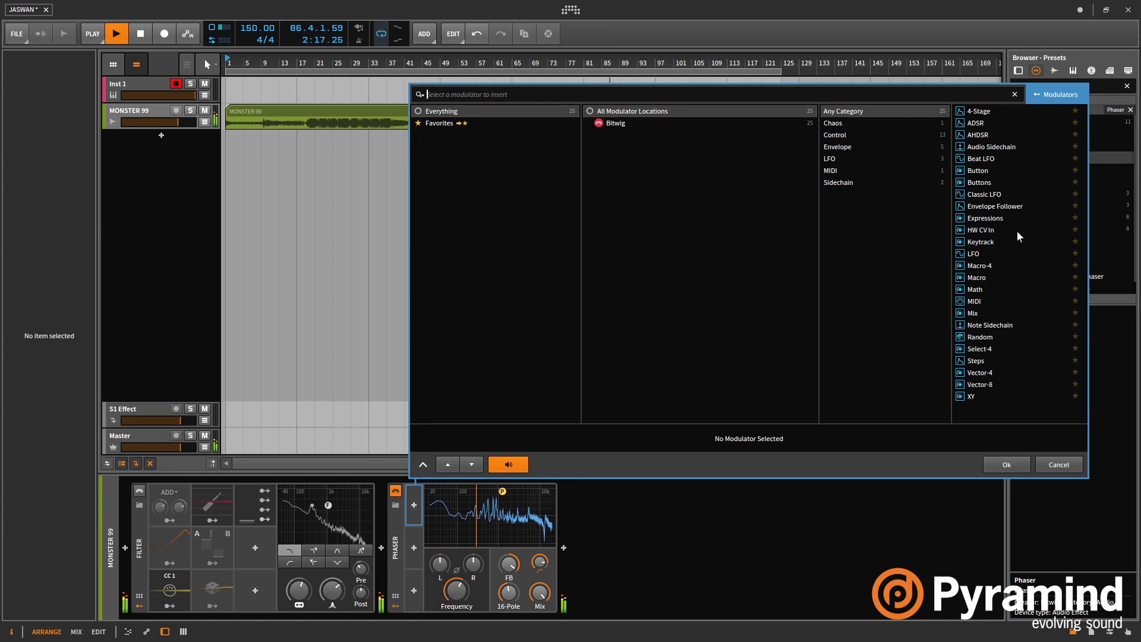
double_click(976, 361)
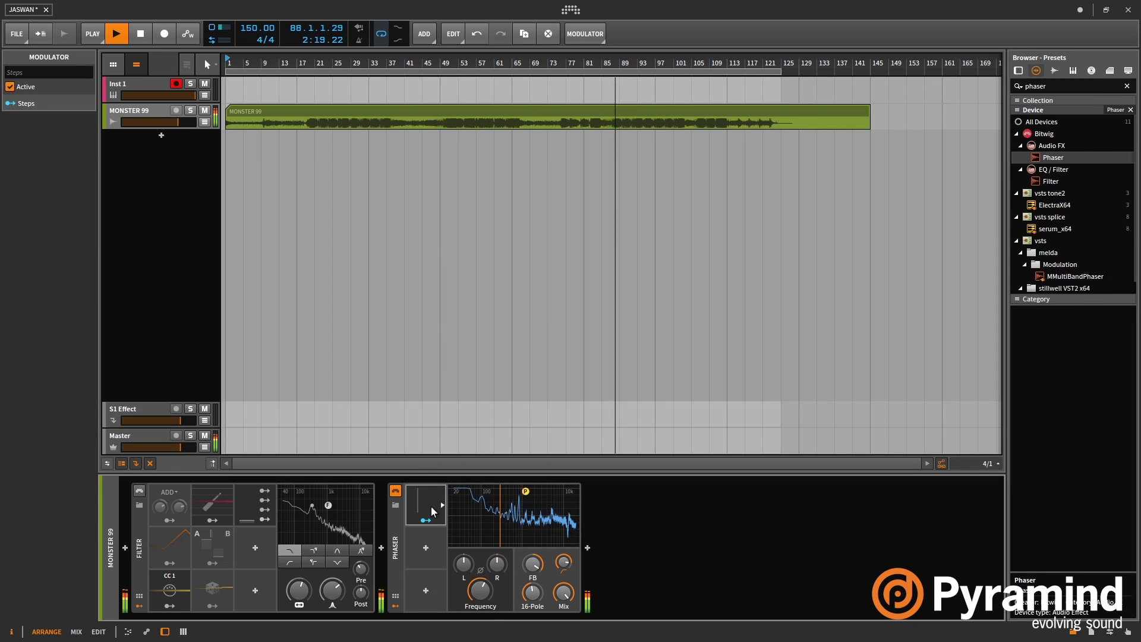
Step: Show the Steps modulator's settings and assign it to the Phaser's frequency by -82.80 and mix by -1.000
click(442, 505)
click(426, 520)
drag(746, 592, 745, 636)
drag(834, 590, 837, 619)
click(426, 520)
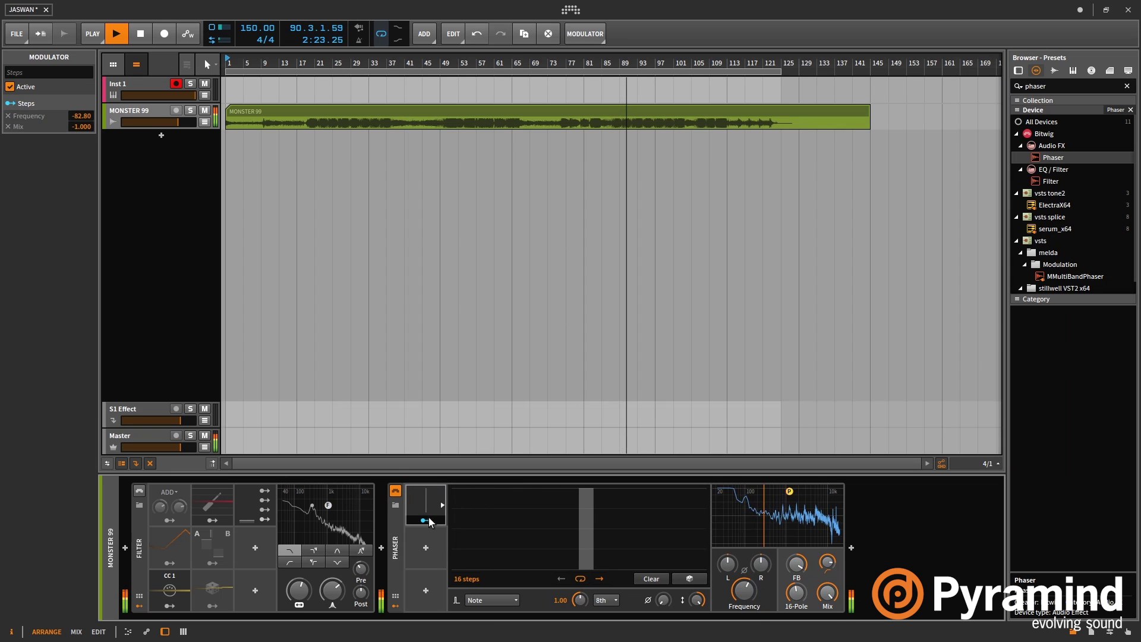
Step: Draw a varied pattern of positive and negative values across the 16 steps, with the last steps at the minimum
mouse_move(459, 534)
mouse_down()
mouse_move(498, 510)
mouse_move(579, 504)
mouse_move(636, 544)
mouse_move(676, 549)
mouse_move(698, 515)
mouse_up()
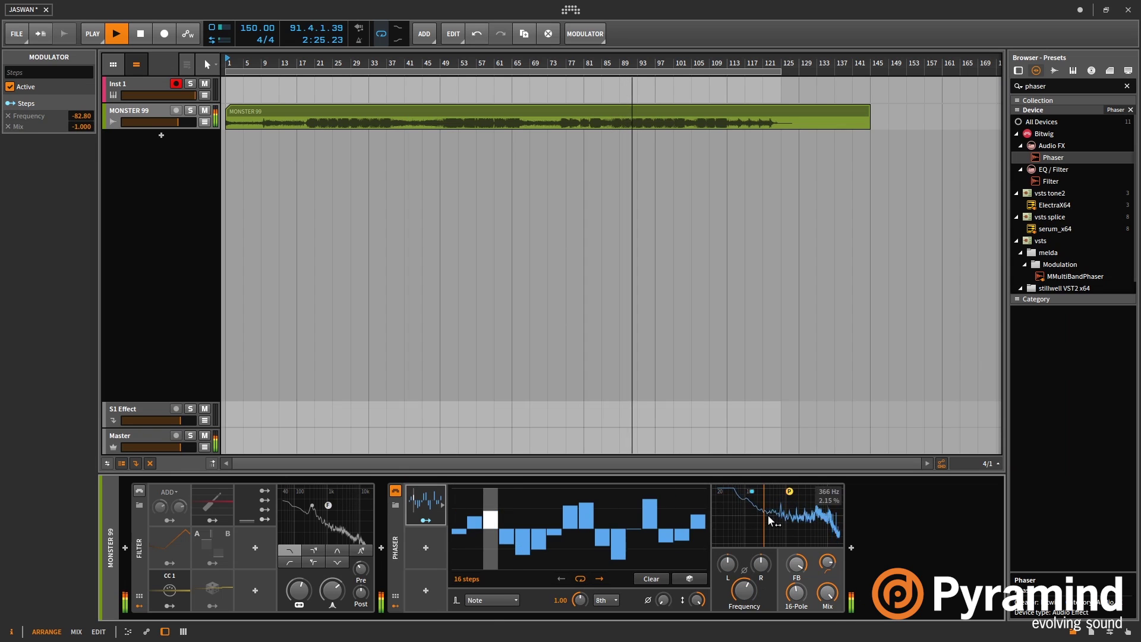
mouse_move(589, 569)
mouse_down()
mouse_move(668, 479)
mouse_move(616, 542)
mouse_move(700, 567)
mouse_up()
Step: Slow the Steps modulator's rate to 0.16 with the 8th timebase and deactivate the modulator
drag(577, 606, 578, 638)
click(605, 600)
click(578, 605)
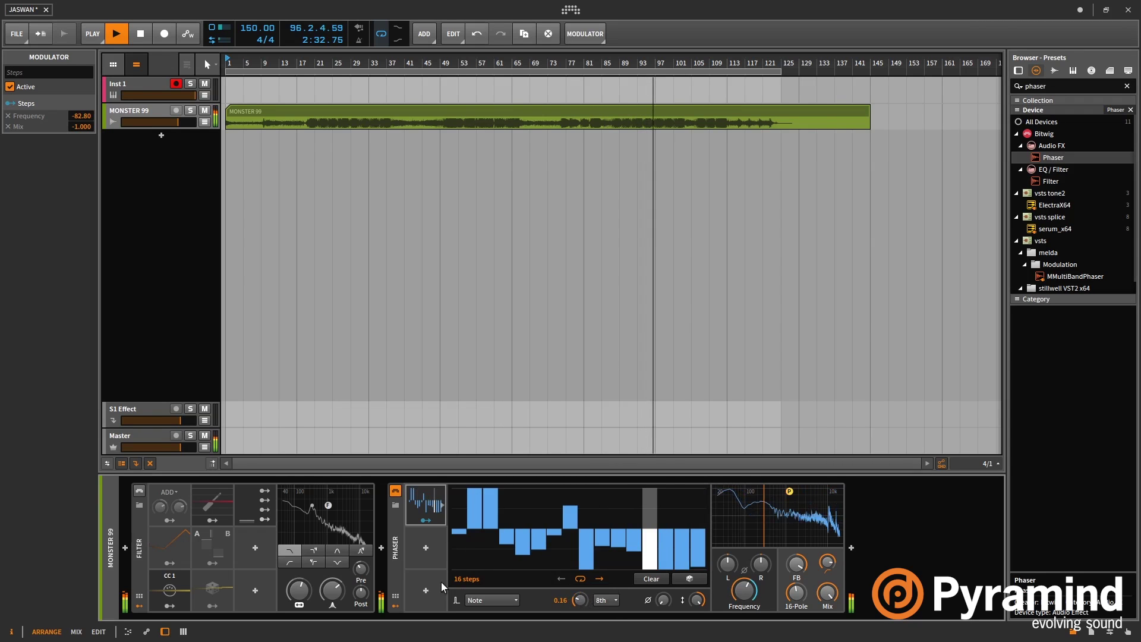
right_click(429, 498)
click(439, 551)
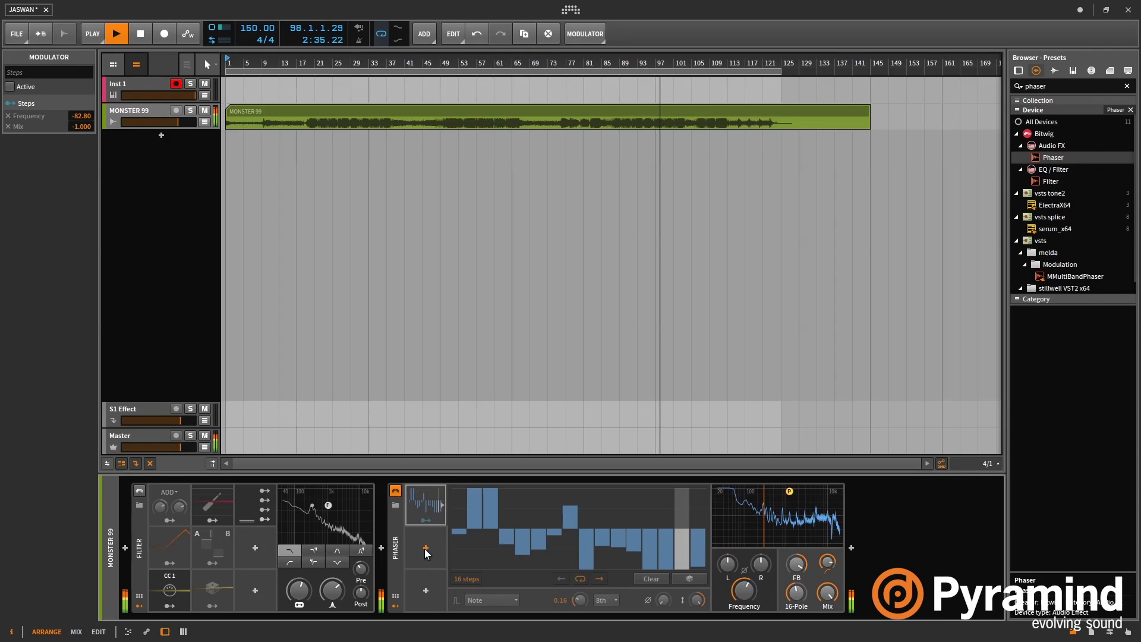
Step: Add a Vector-4 and a Vector-8 modulator to the Phaser's free modulator slots
click(425, 547)
double_click(999, 419)
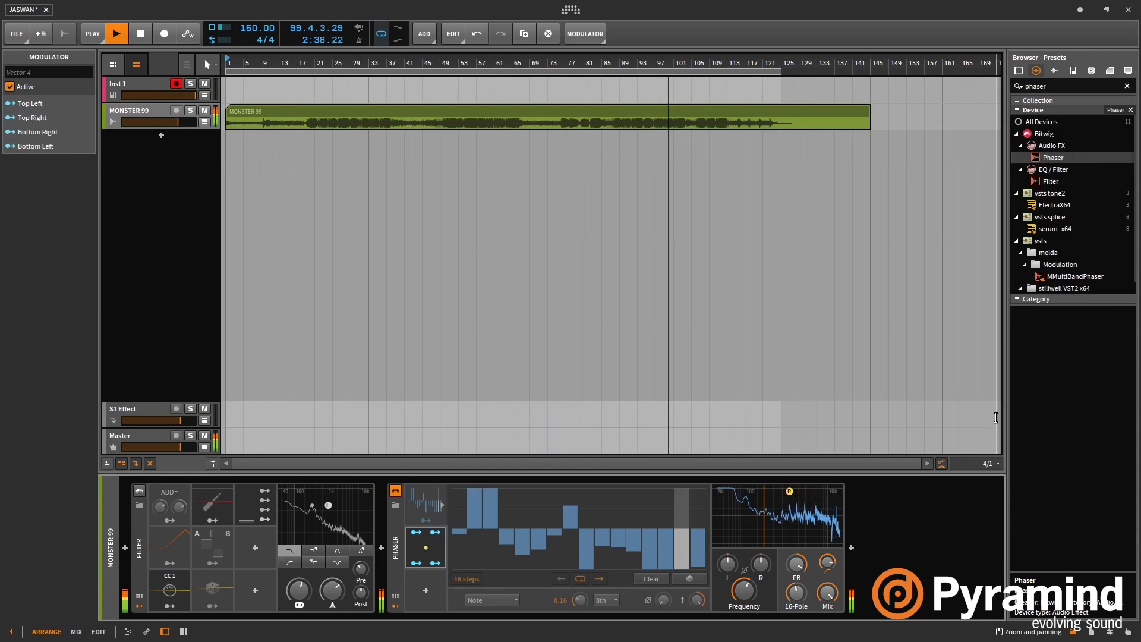
click(425, 590)
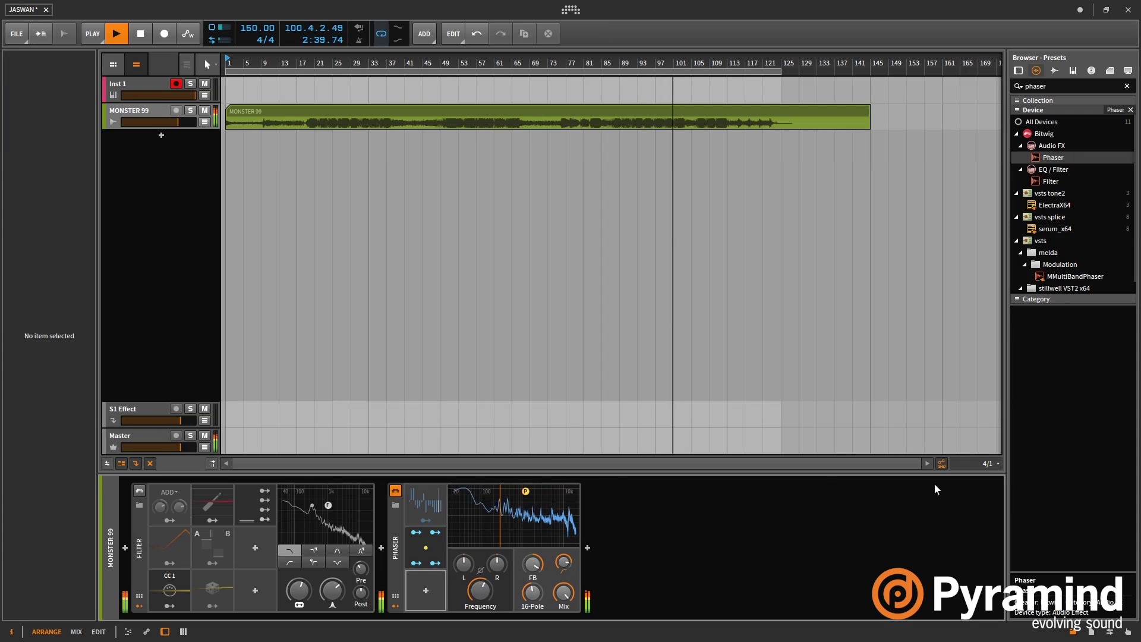
click(425, 590)
double_click(987, 470)
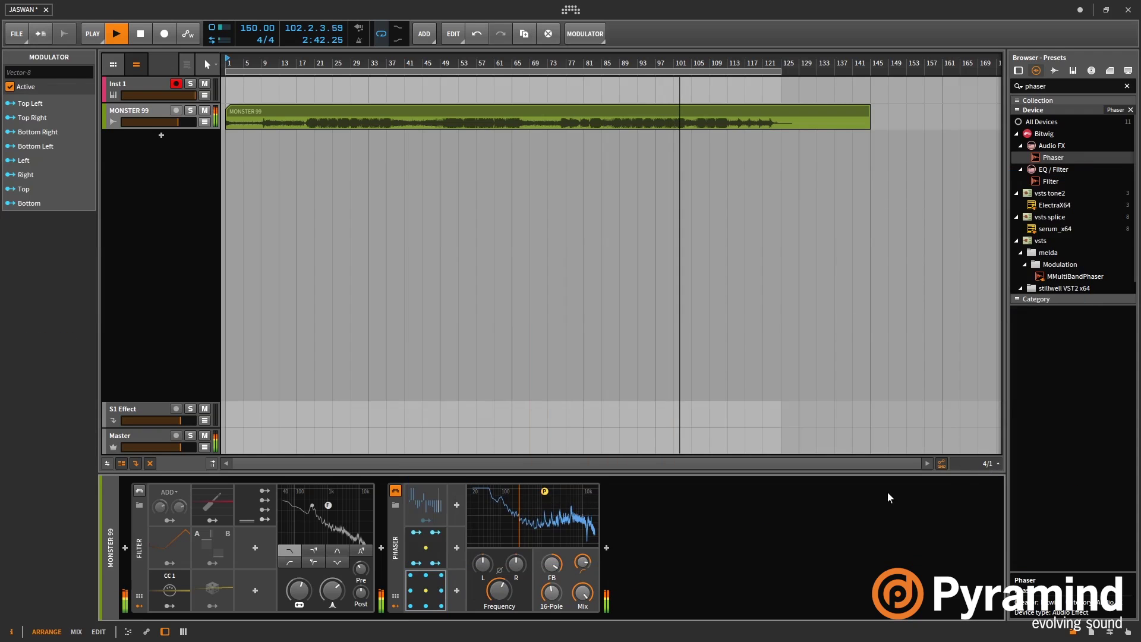
Step: Add an XY modulator to the Phaser and show its settings
click(454, 506)
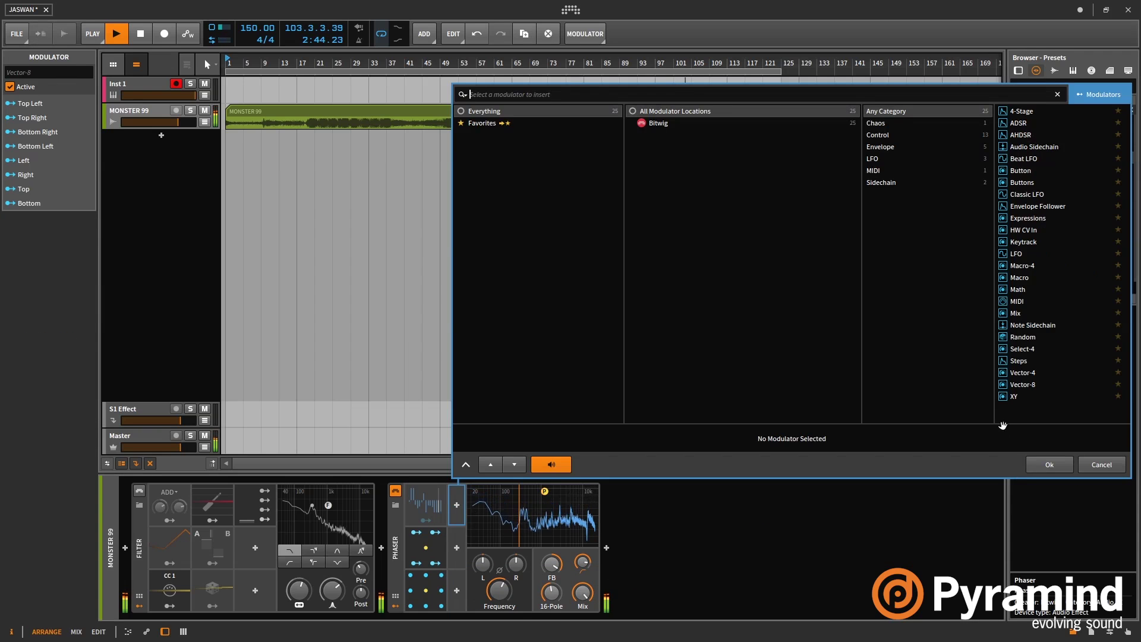
click(1014, 398)
double_click(1015, 396)
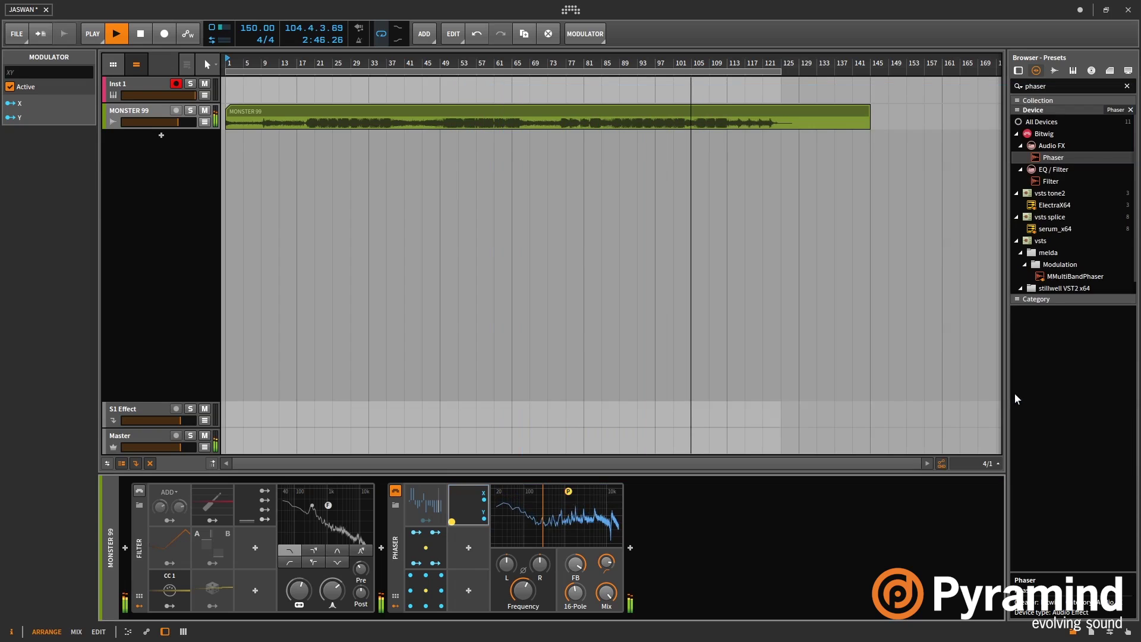
click(469, 518)
Step: Assign the XY modulator's X to the Phaser's frequency by 120.0 and Y to its poles by -10.80
click(484, 498)
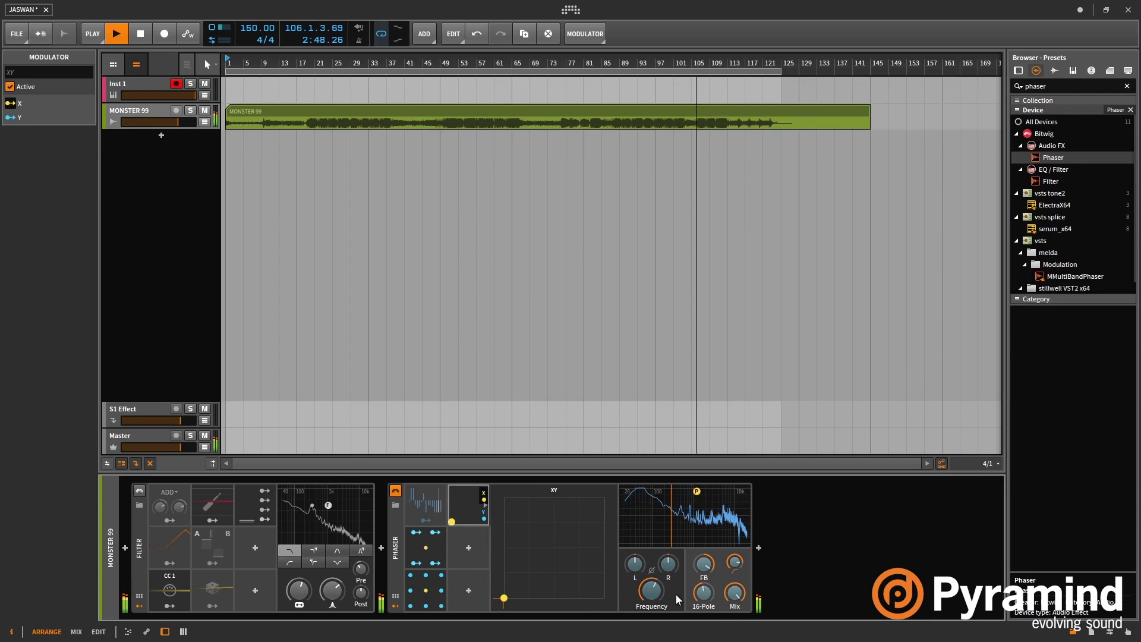
drag(653, 596, 653, 511)
click(483, 519)
drag(703, 593, 703, 624)
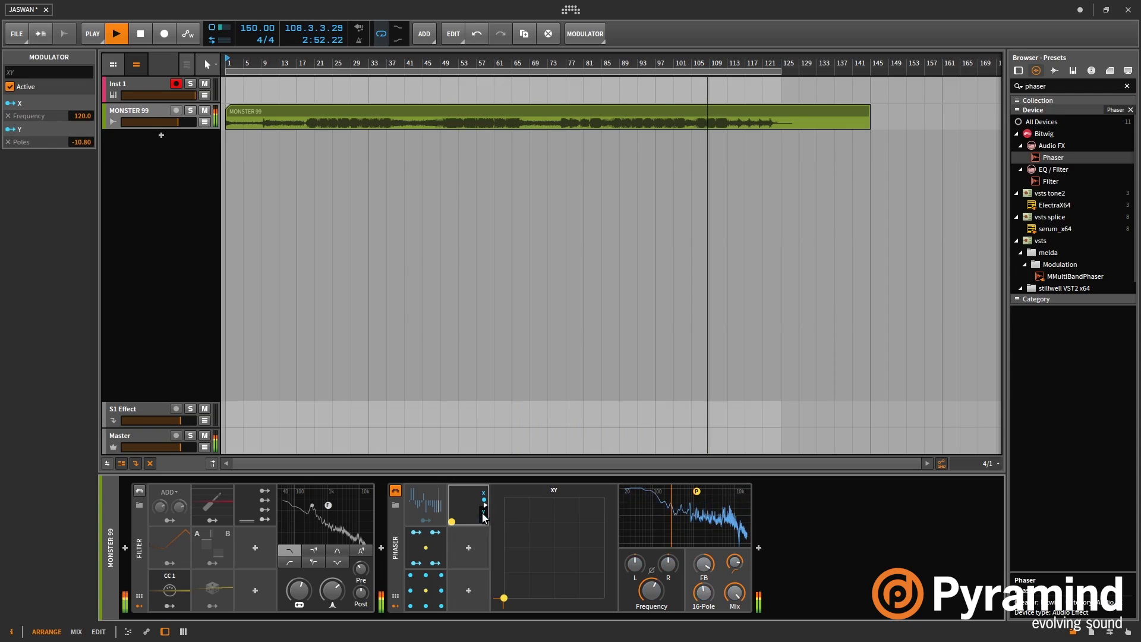
Step: Move the XY modulator's point from its lower corner up across the pad to sweep frequency and poles together
click(522, 596)
drag(508, 597, 566, 543)
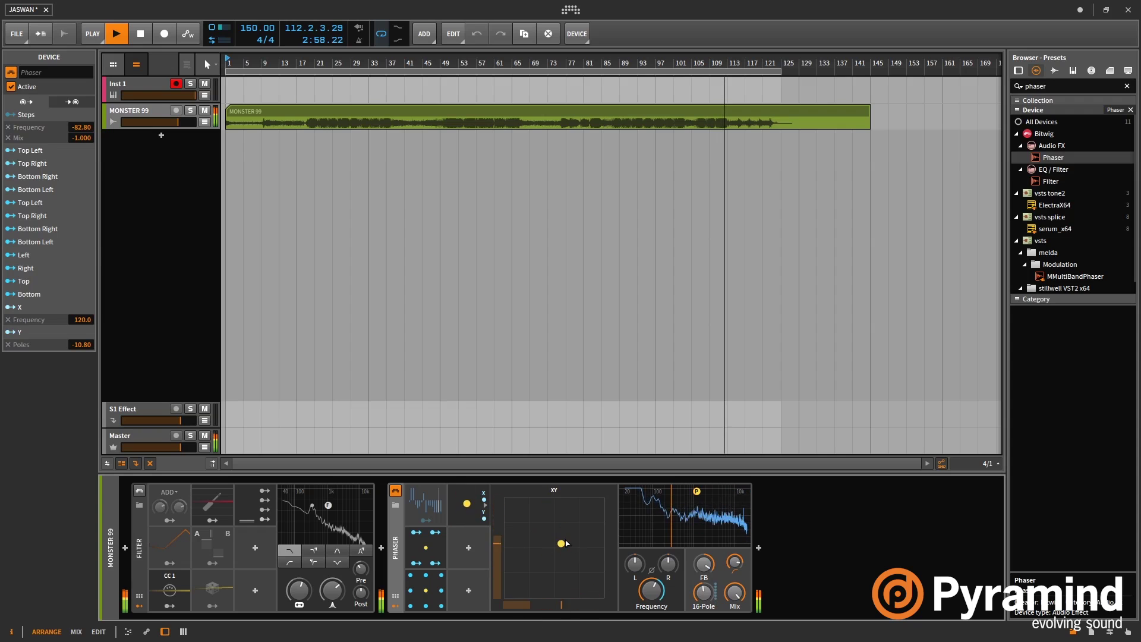
Step: Examine the expanded control pads of the Vector-4 and Vector-8 modulators
click(440, 548)
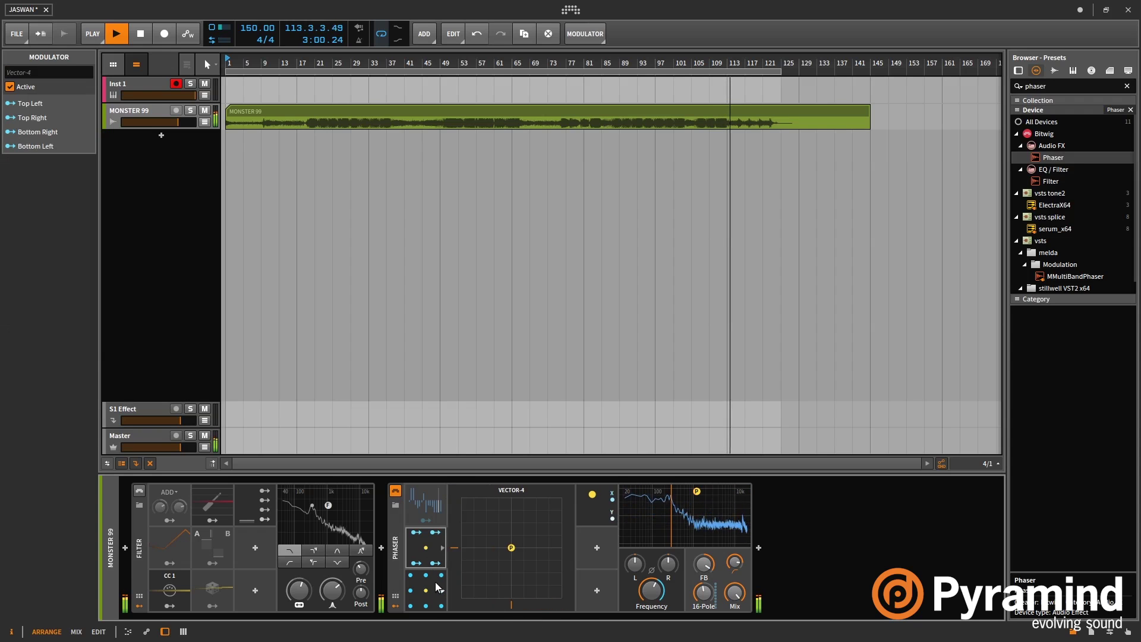
click(428, 552)
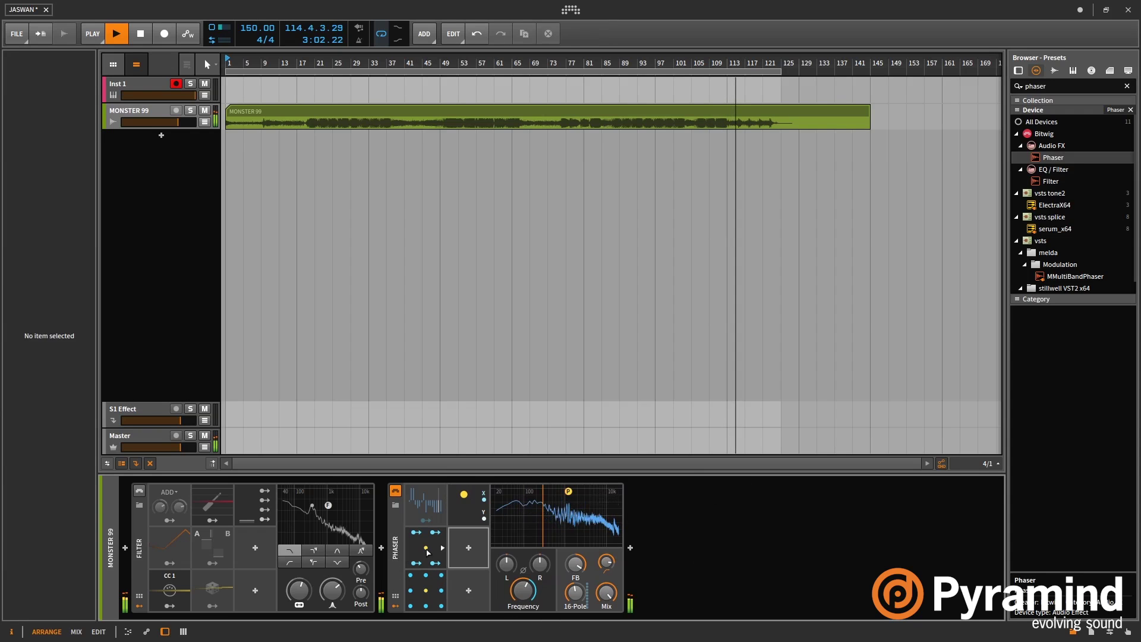
click(428, 552)
click(434, 590)
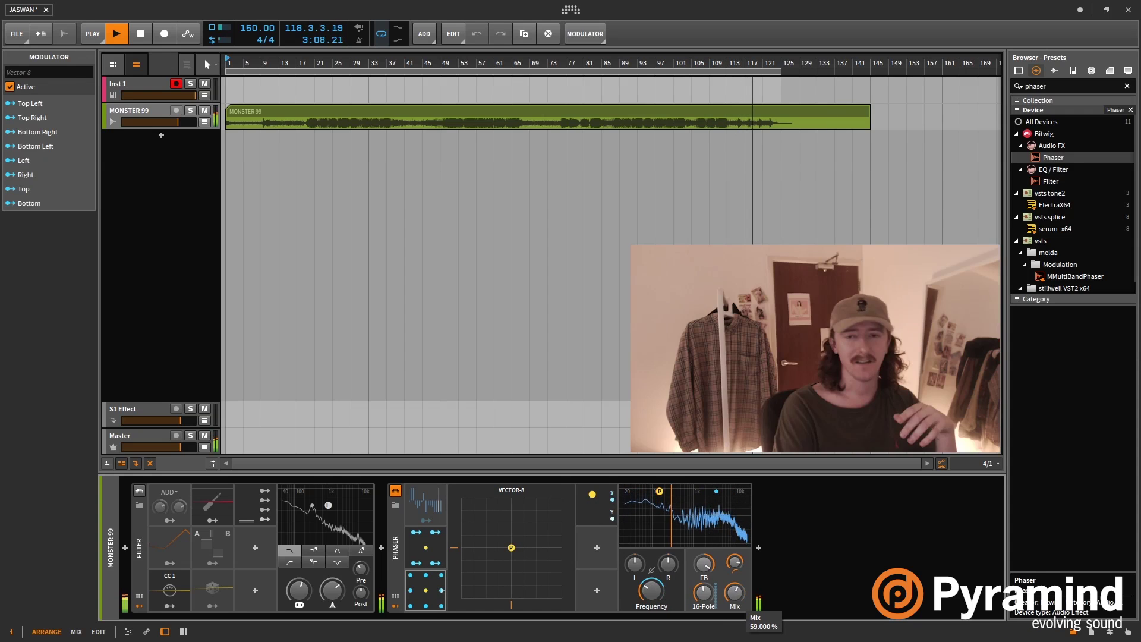
Step: Lower the Phaser's Mix amount
drag(734, 593, 735, 613)
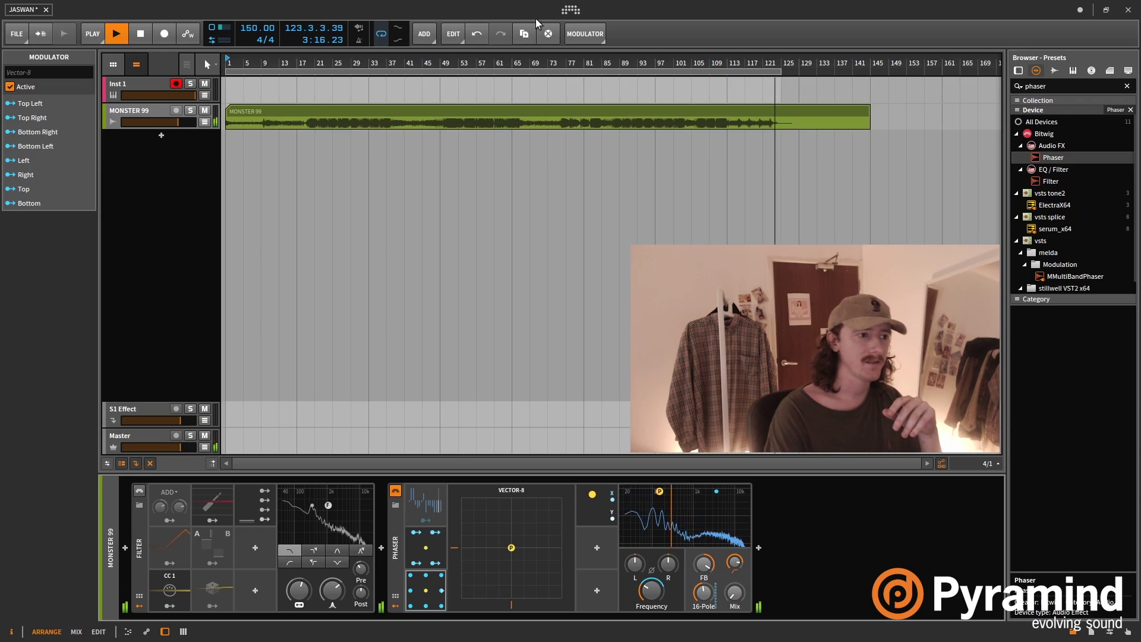
click(381, 34)
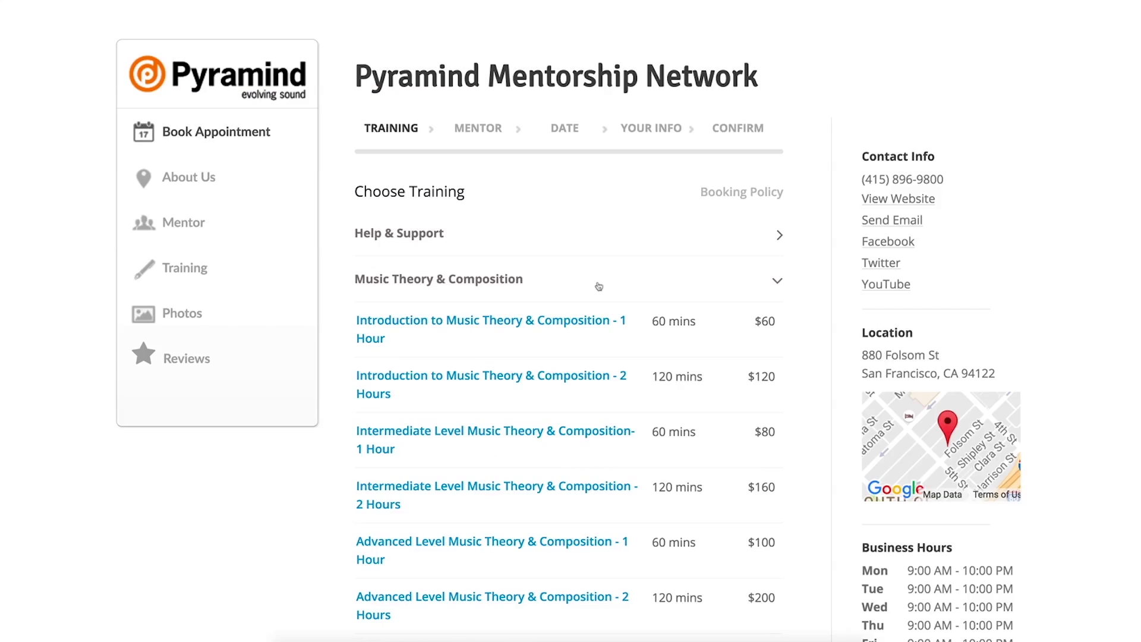
Step: Choose an introductory Music Theory & Composition training on the Pyramind Mentorship Network booking page
click(510, 344)
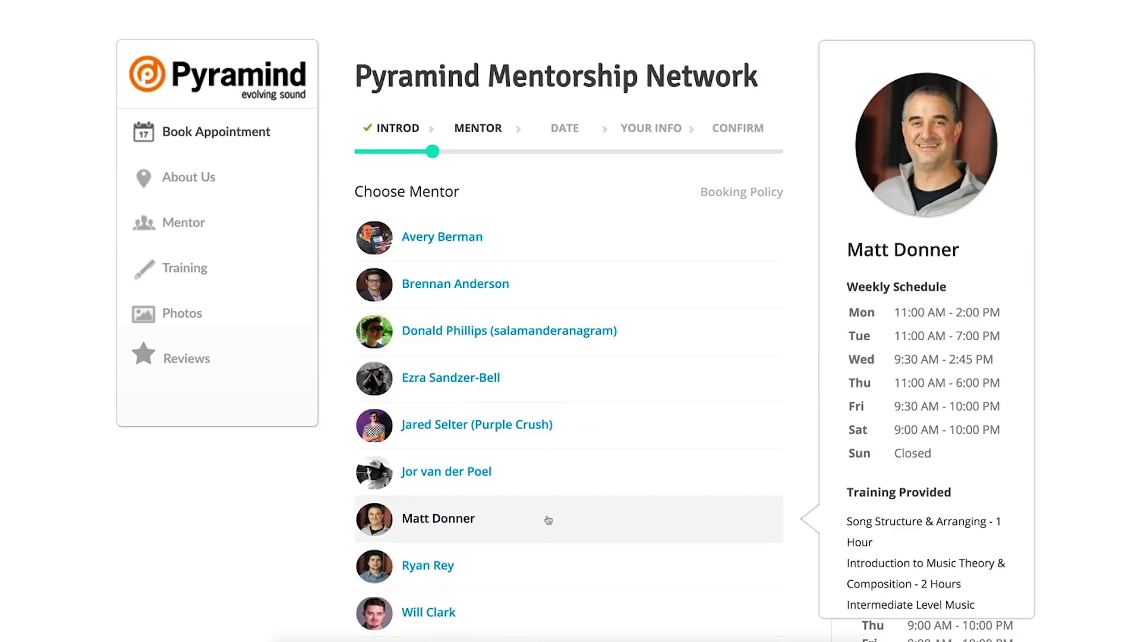